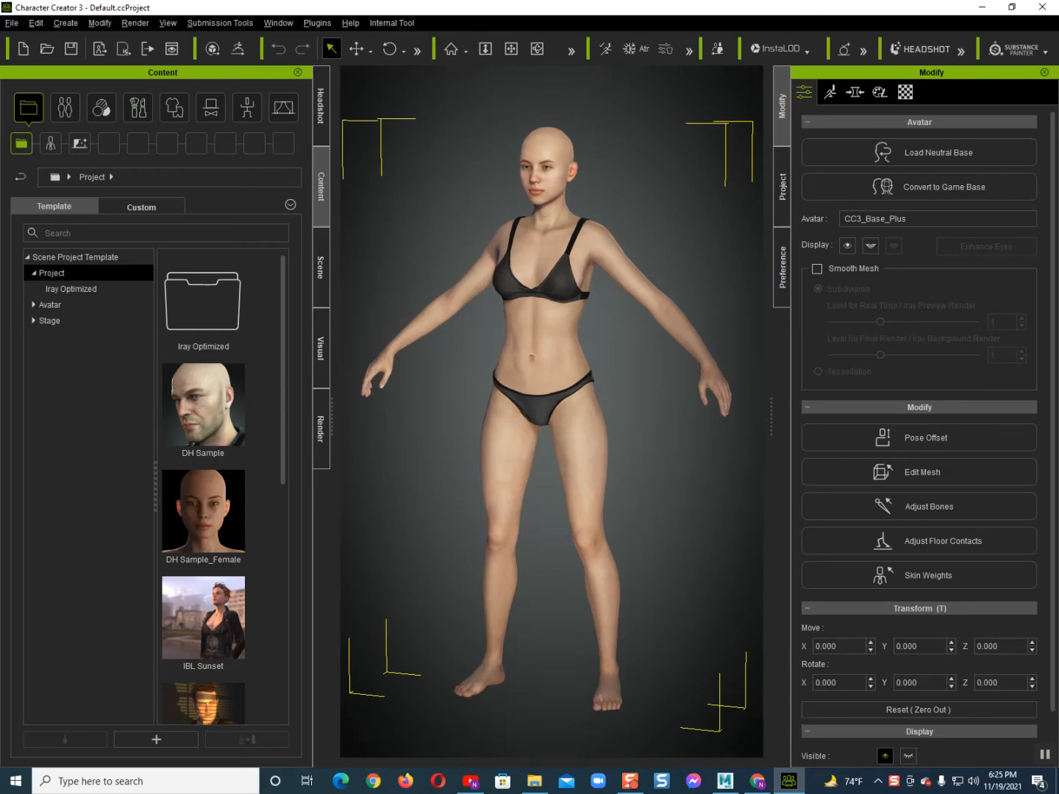
Put the avatar in a T-pose by applying the _Default MotionPlus pose
middle_drag(551, 411, 556, 376)
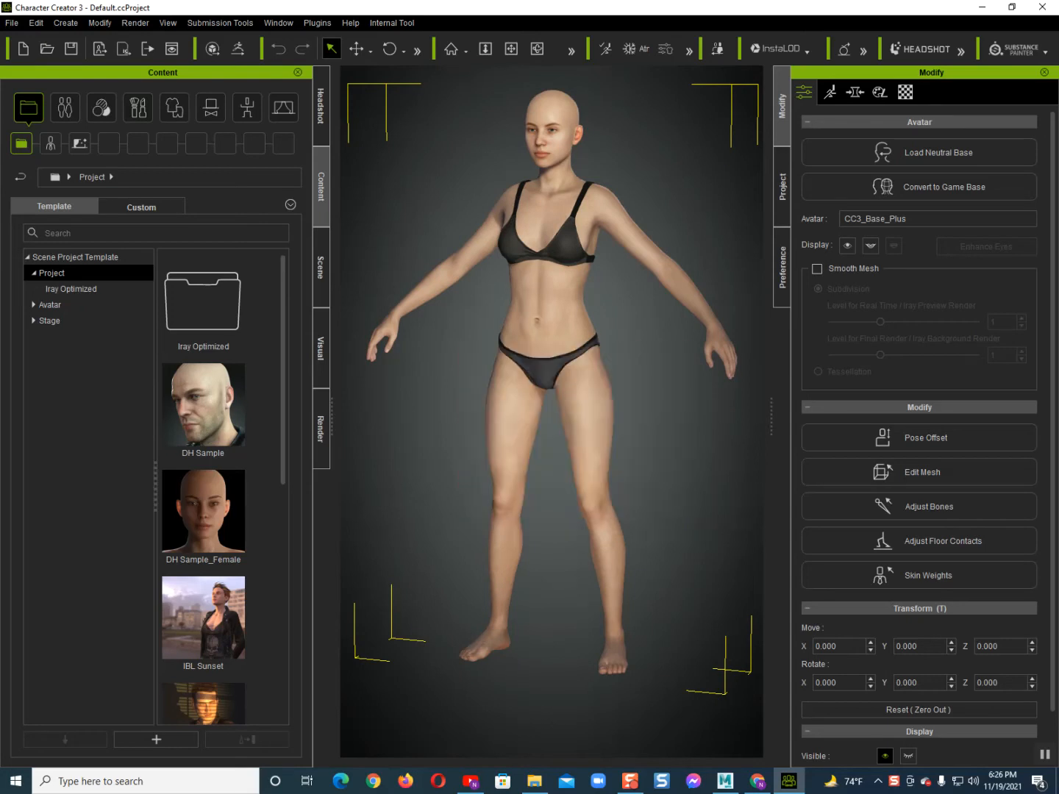
mouse_move(552, 397)
right_down()
mouse_move(596, 398)
mouse_move(555, 397)
right_up()
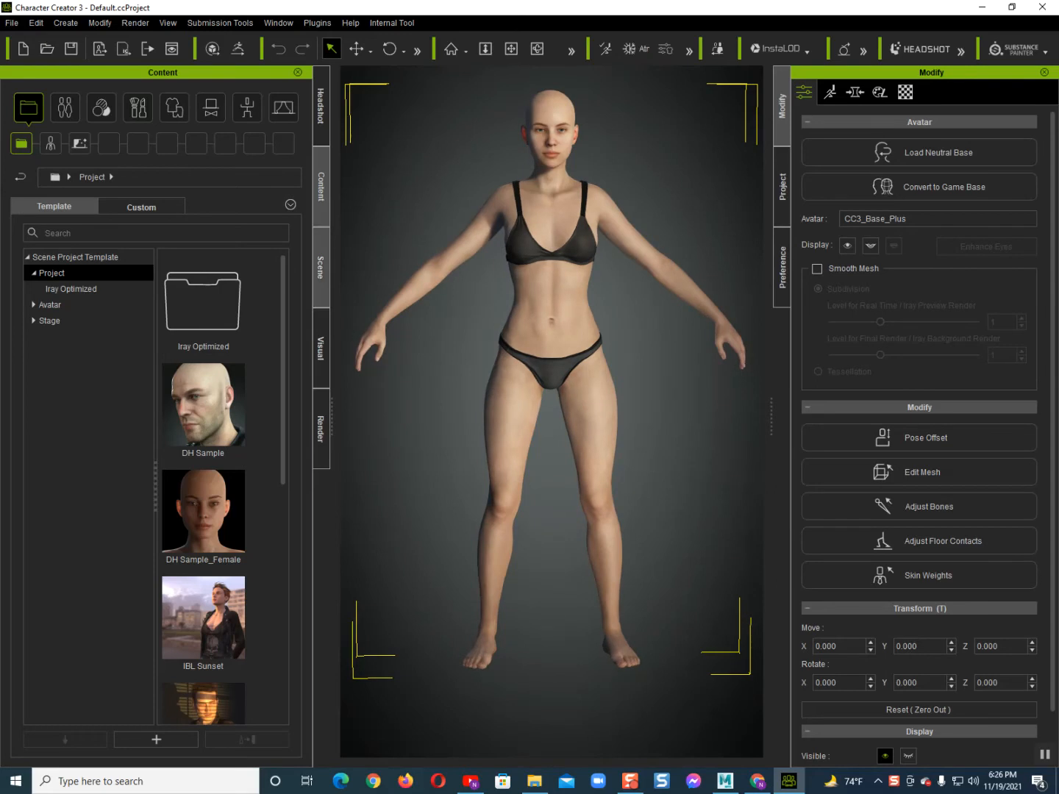
click(247, 108)
double_click(203, 514)
right_drag(552, 397, 527, 397)
scroll(551, 397, up, 5)
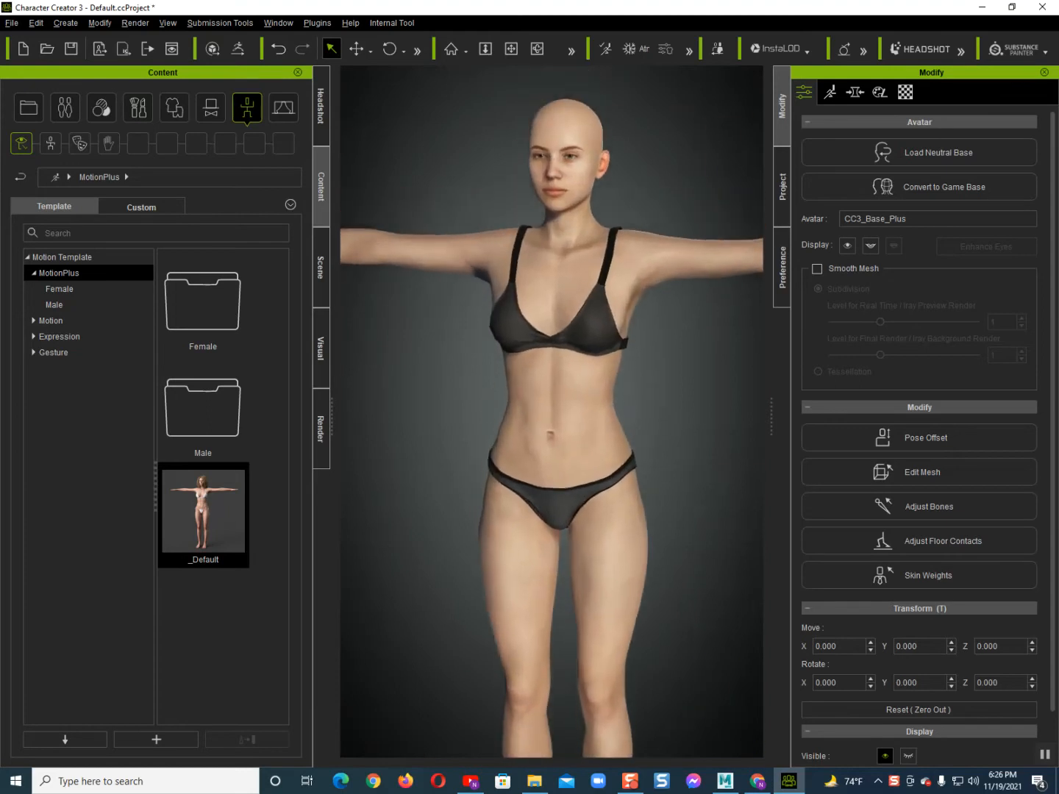
Export the character with its current pose as an OBJ named "girl 2" in the "export from character creater" folder on New Volume (E:)
click(12, 23)
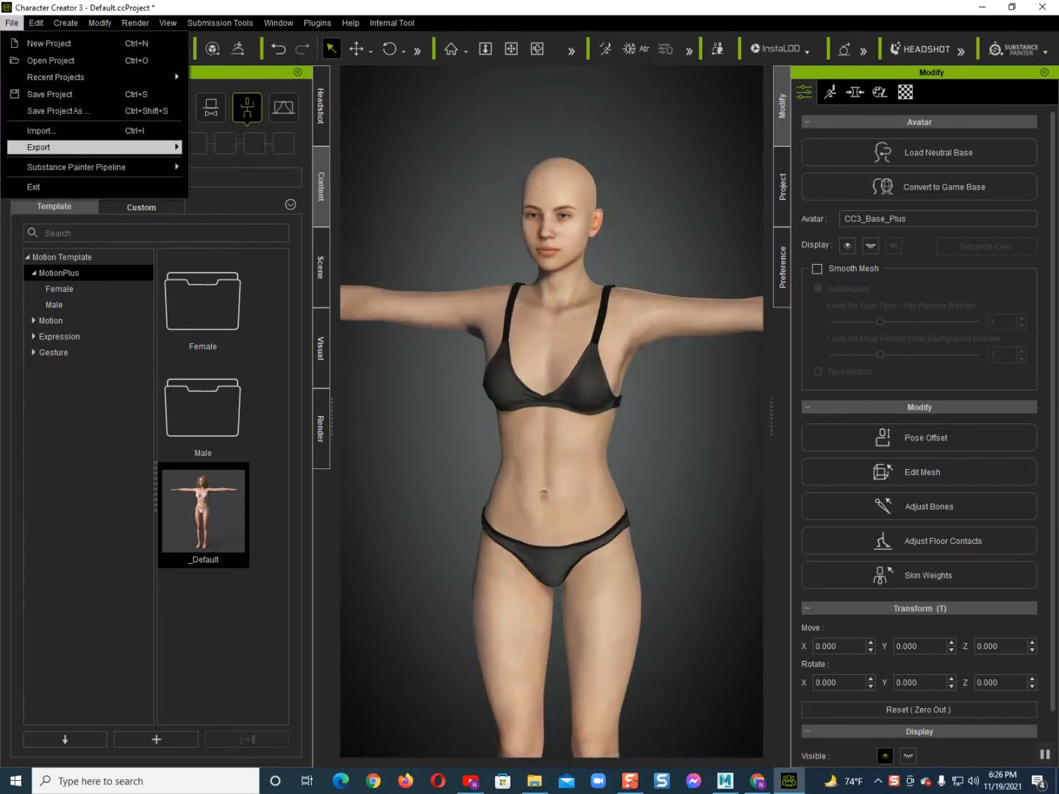
mouse_move(92, 148)
mouse_move(250, 203)
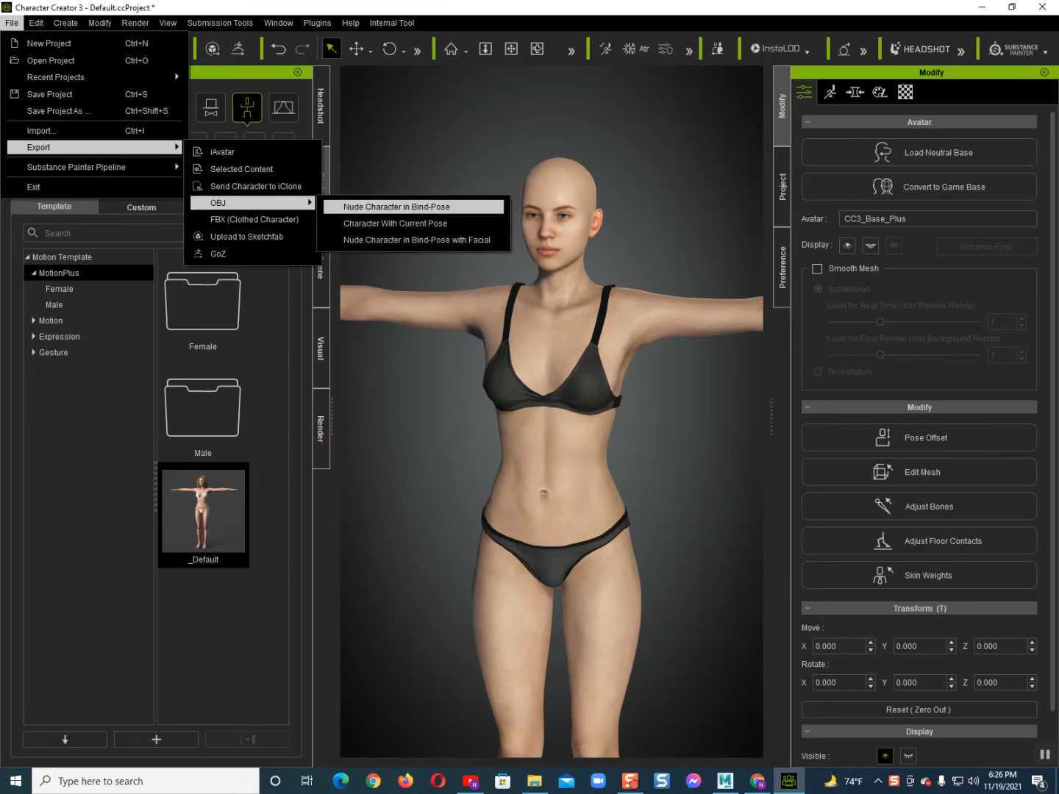
key(Return)
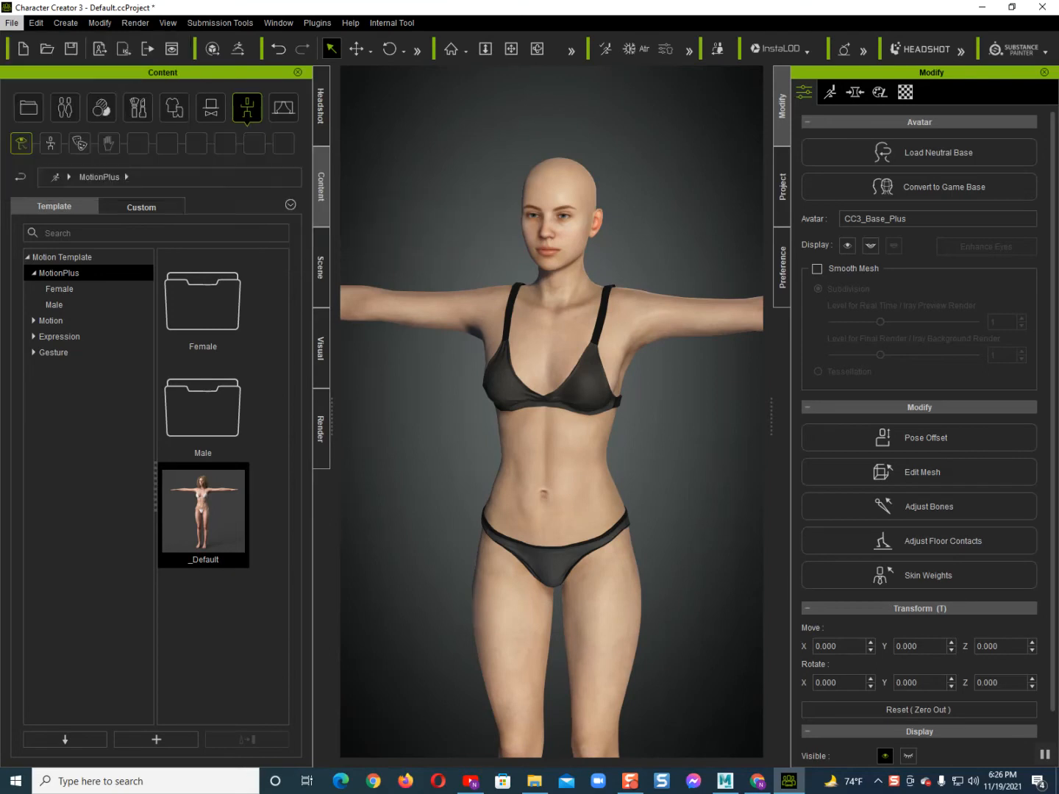
key(Return)
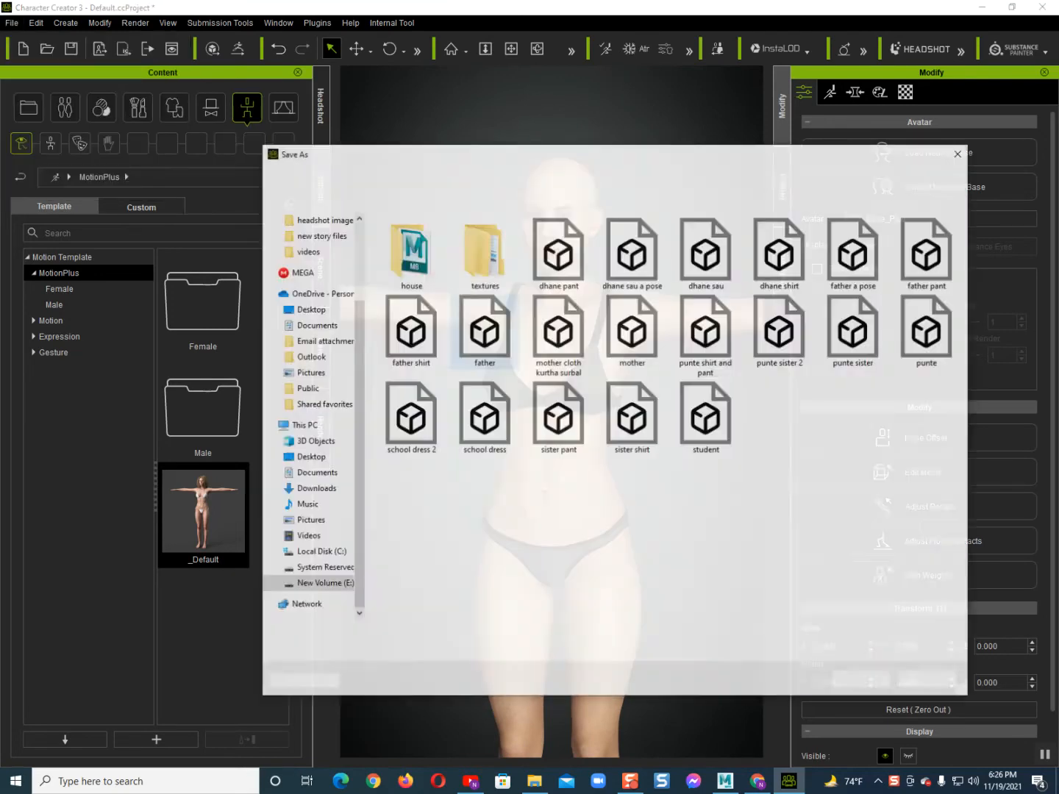
click(426, 175)
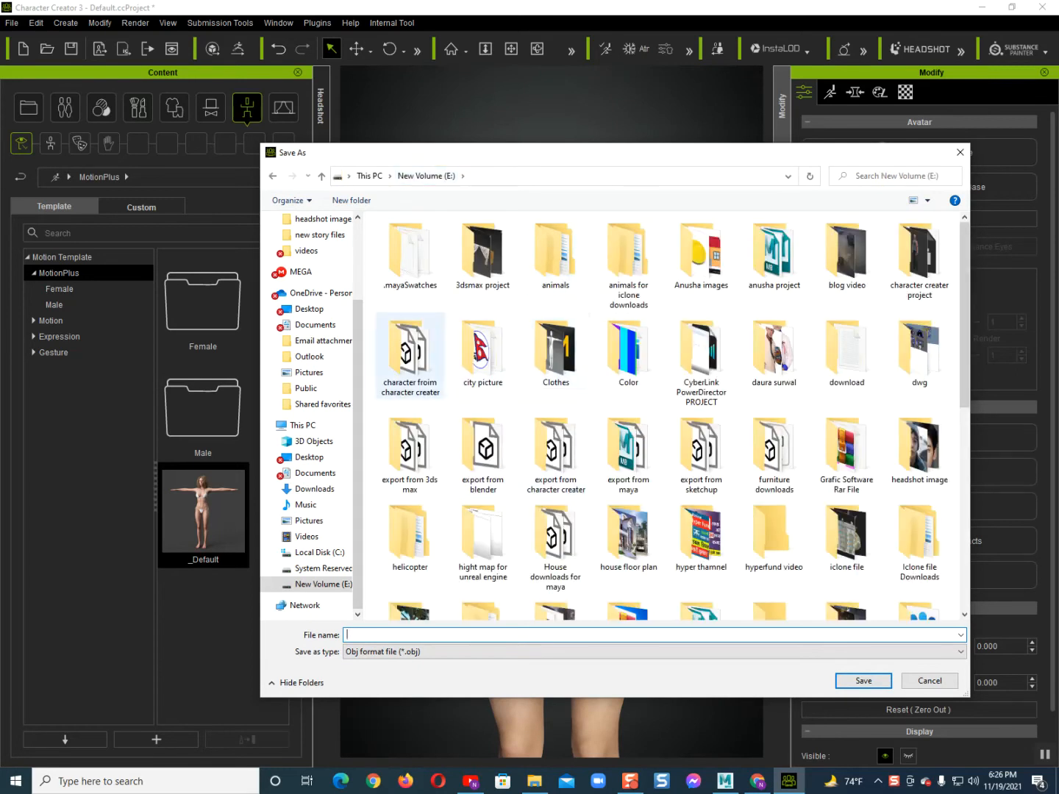
double_click(556, 448)
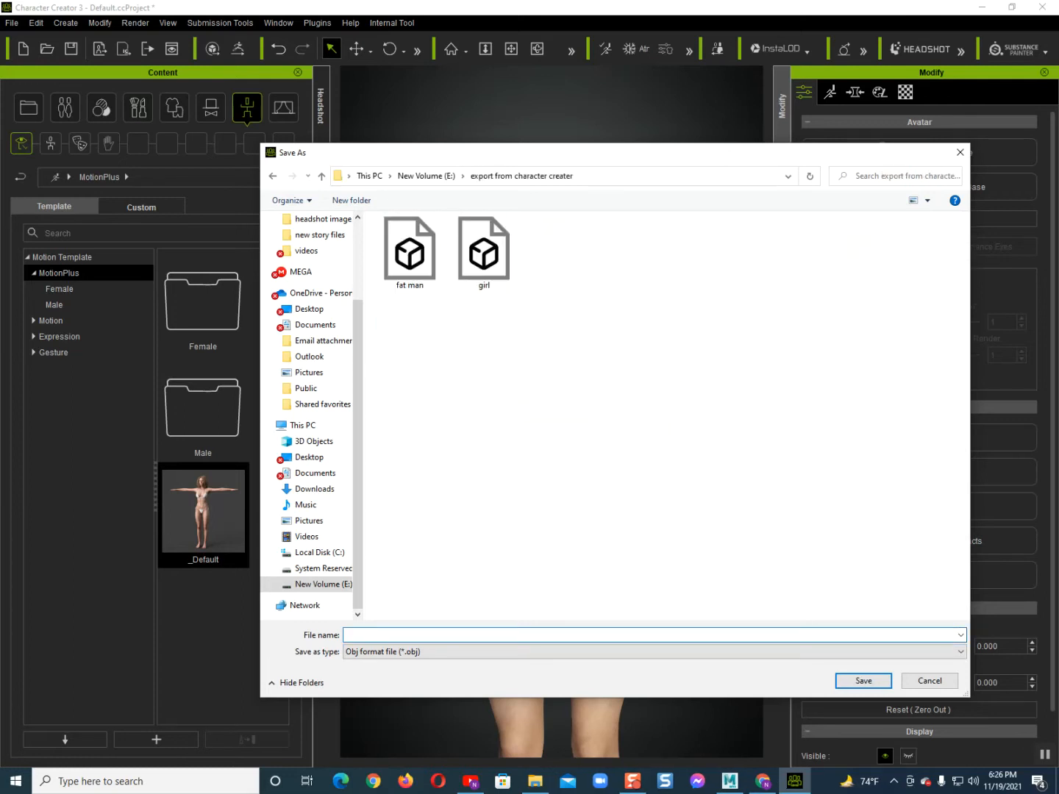
text(girl 2)
key(Return)
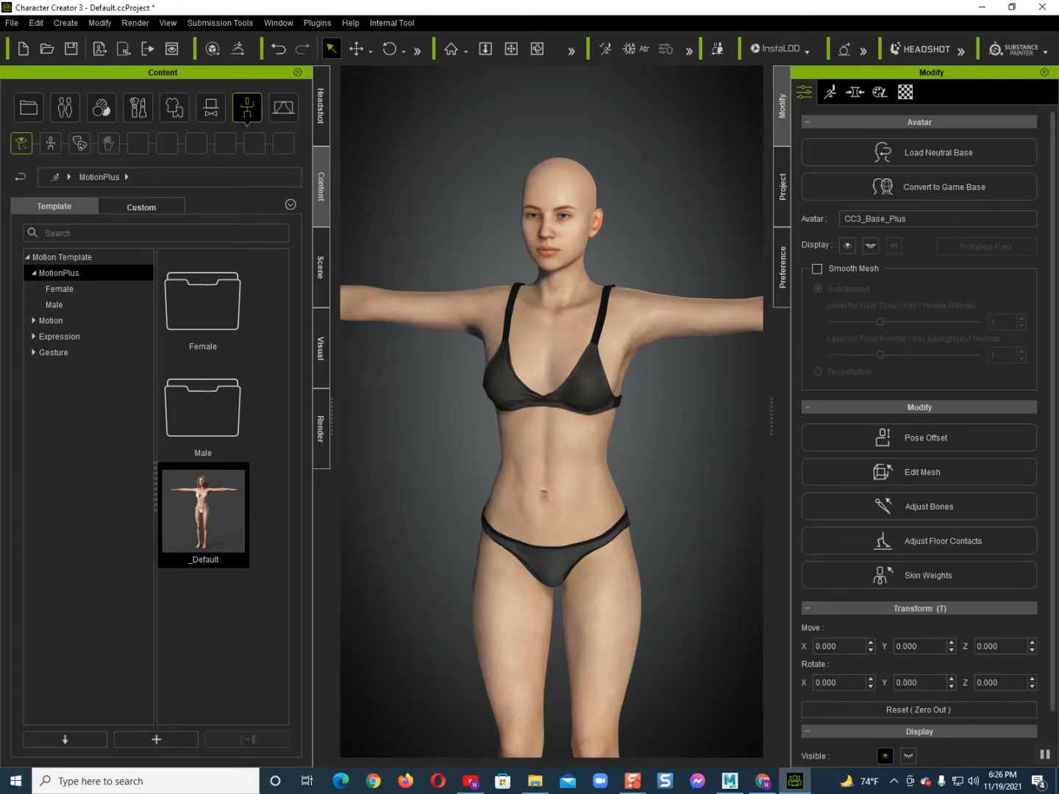
Switch to Maya and import girl 2.obj into the scene
scroll(551, 411, down, 1)
click(730, 781)
alt+drag(537, 397, 508, 398)
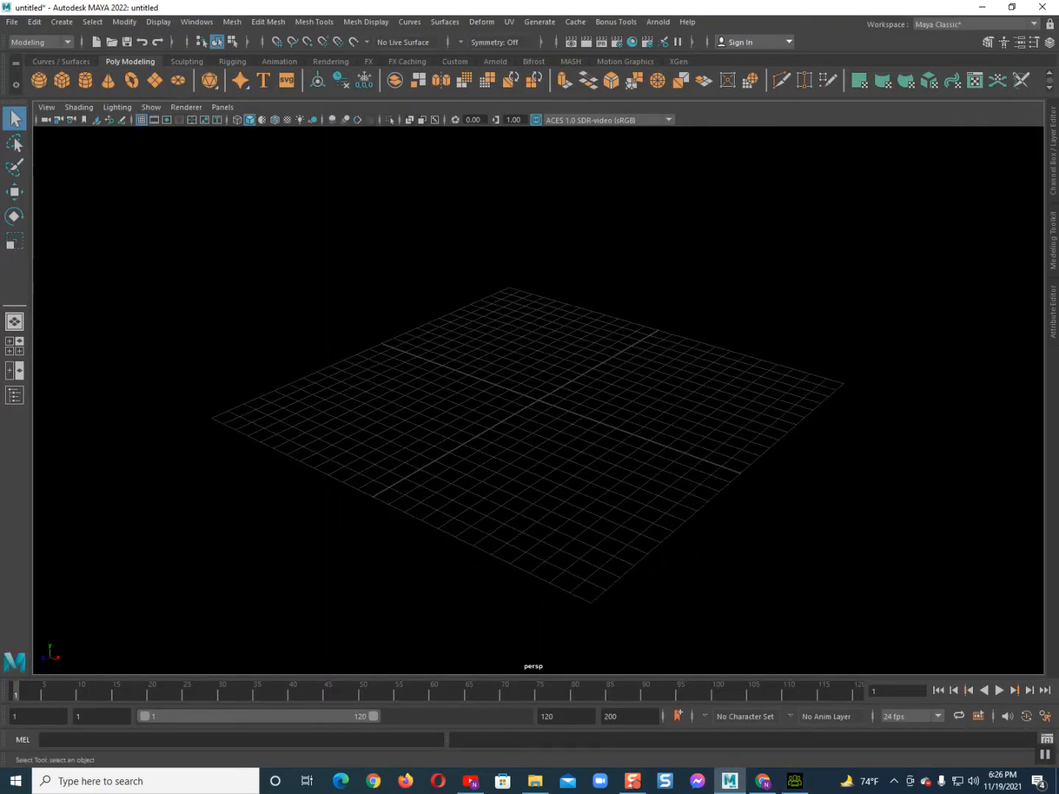
click(11, 22)
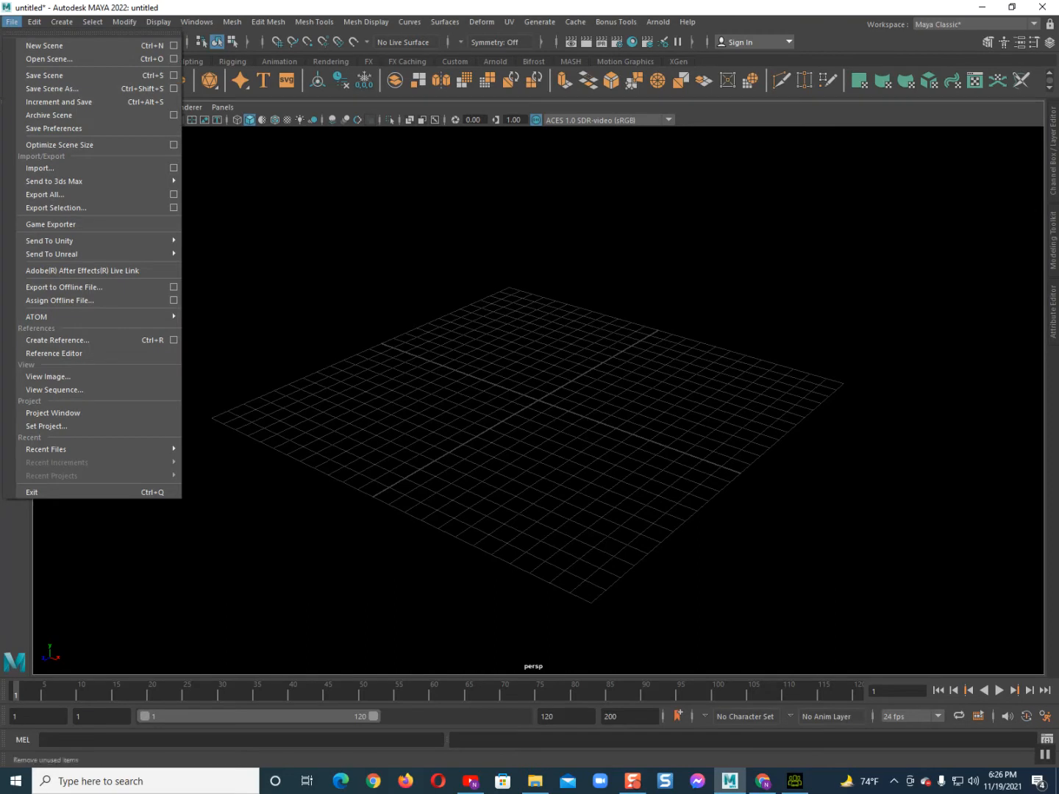
click(40, 168)
double_click(389, 222)
Examine the imported character's body and face from several angles and distances
scroll(503, 443, down, 6)
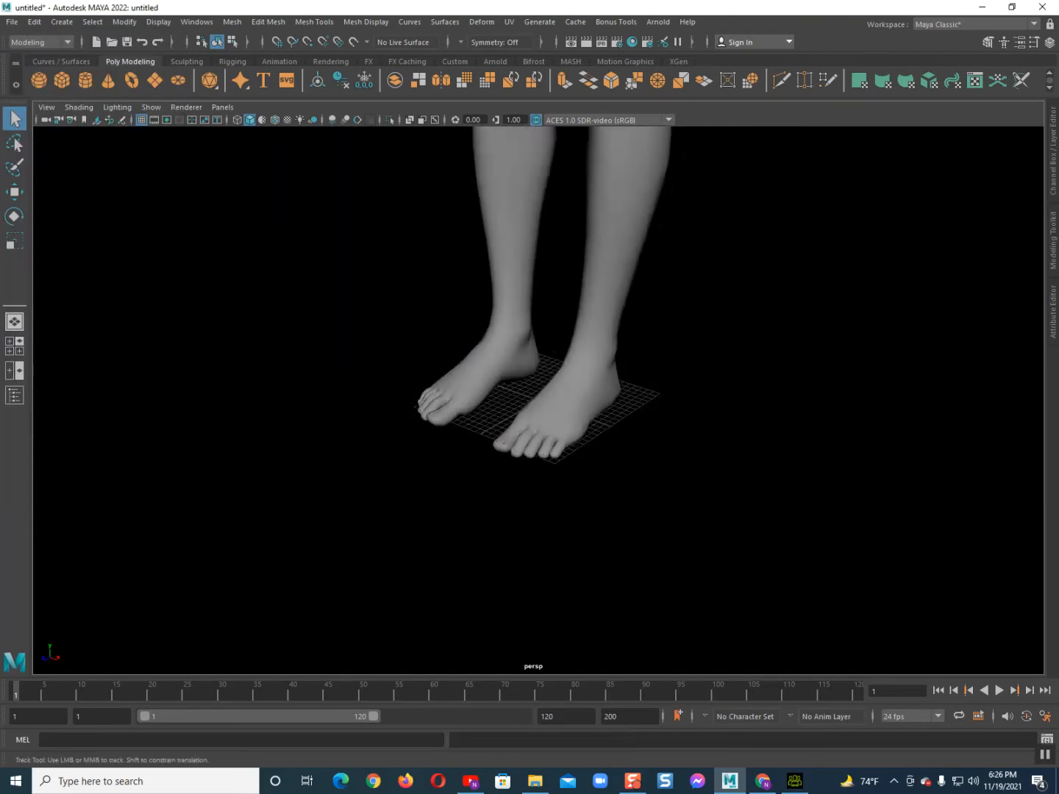
alt+middle_drag(503, 444, 513, 546)
alt+middle_drag(515, 338, 471, 596)
scroll(503, 444, down, 6)
alt+drag(503, 412, 526, 382)
alt+middle_drag(526, 308, 511, 472)
mouse_move(507, 412)
alt+mouse_down()
mouse_move(544, 404)
mouse_move(507, 422)
mouse_move(573, 412)
mouse_move(508, 422)
mouse_move(500, 400)
alt+mouse_up()
scroll(539, 400, down, 4)
scroll(514, 408, up, 4)
scroll(514, 408, down, 4)
scroll(514, 408, up, 6)
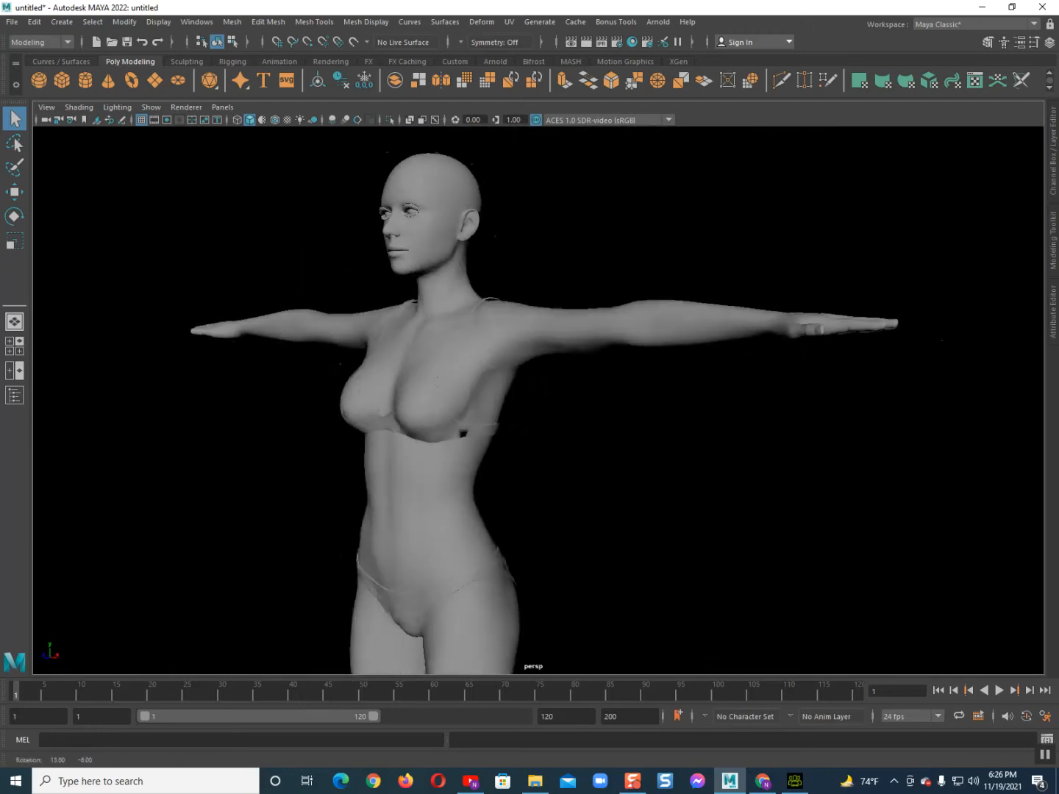
scroll(515, 419, up, 5)
scroll(515, 413, down, 5)
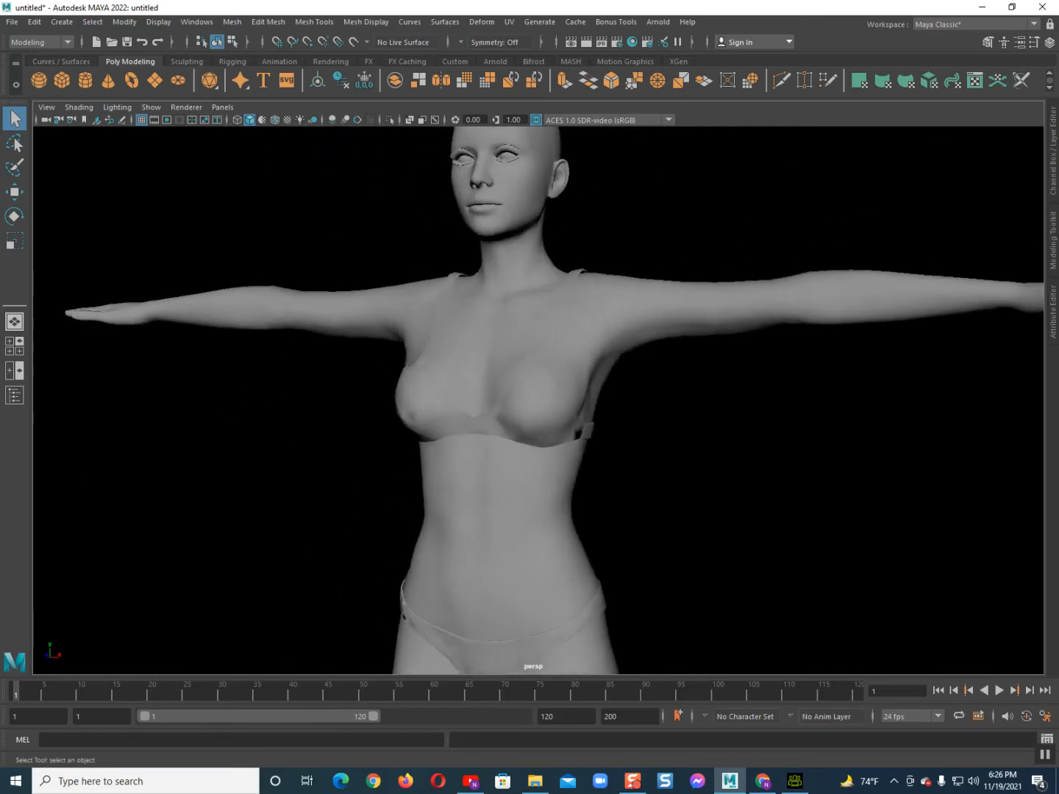
alt+drag(526, 412, 486, 411)
Enable two-sided lighting and textured shading in the perspective view
click(104, 108)
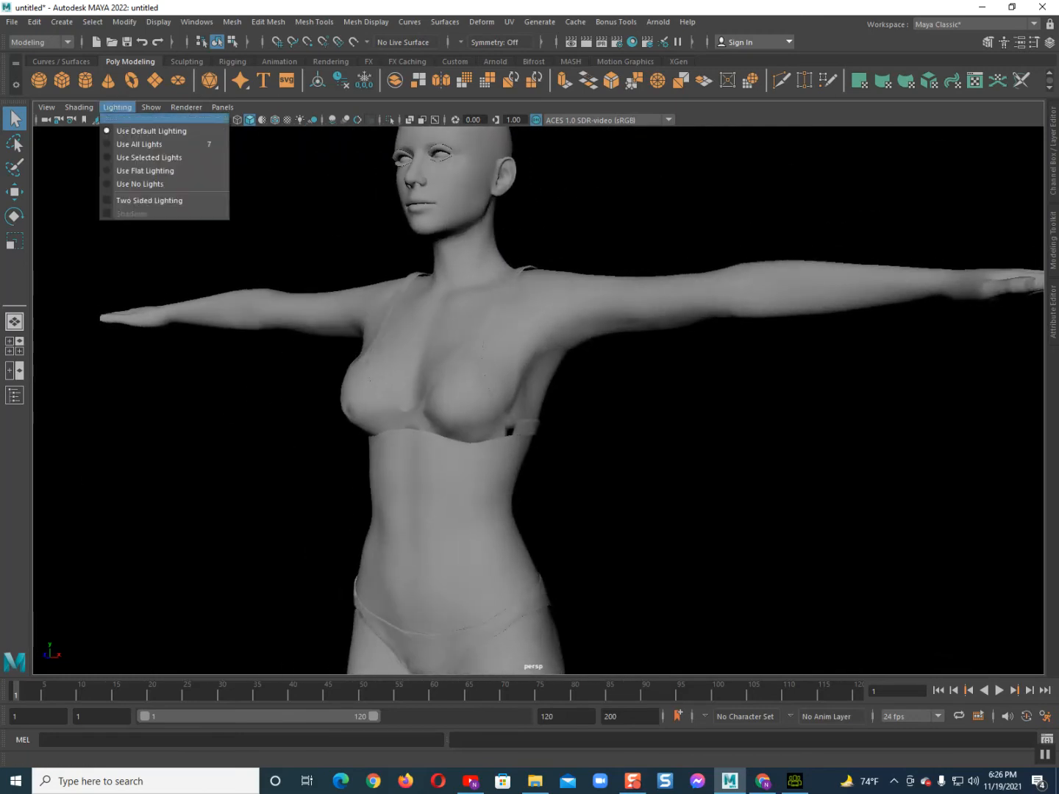
click(154, 199)
scroll(537, 401, up, 2)
key(6)
scroll(537, 400, down, 5)
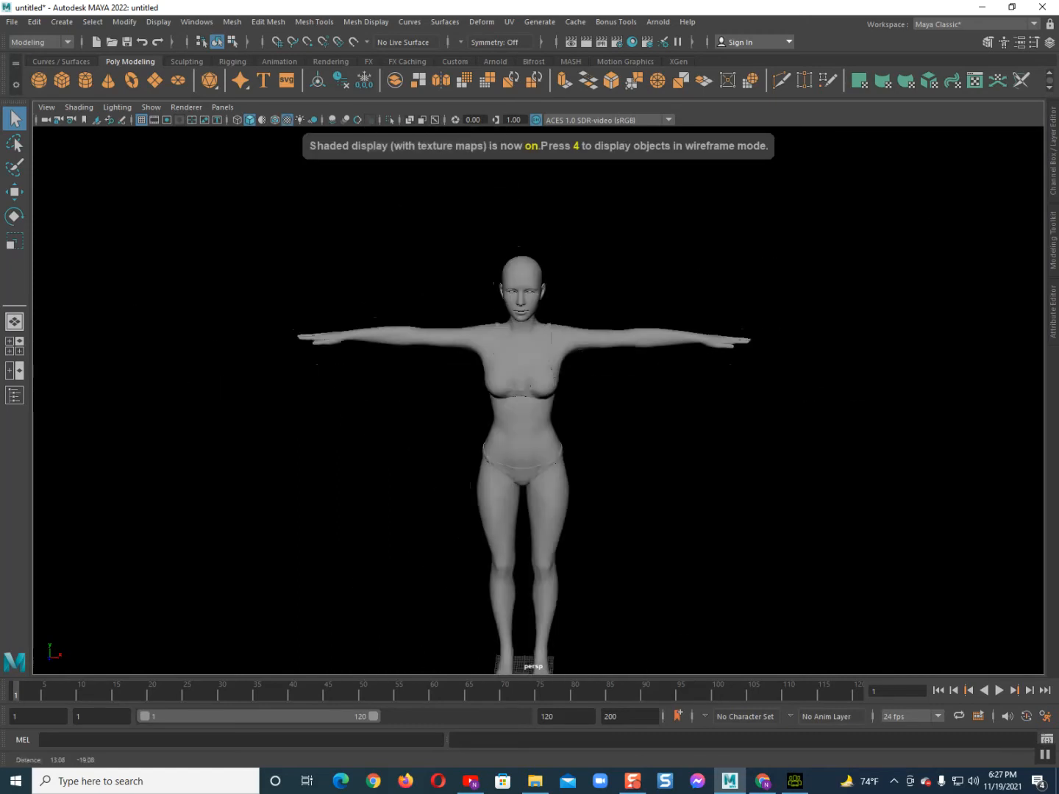
scroll(537, 401, down, 3)
alt+drag(537, 400, 542, 383)
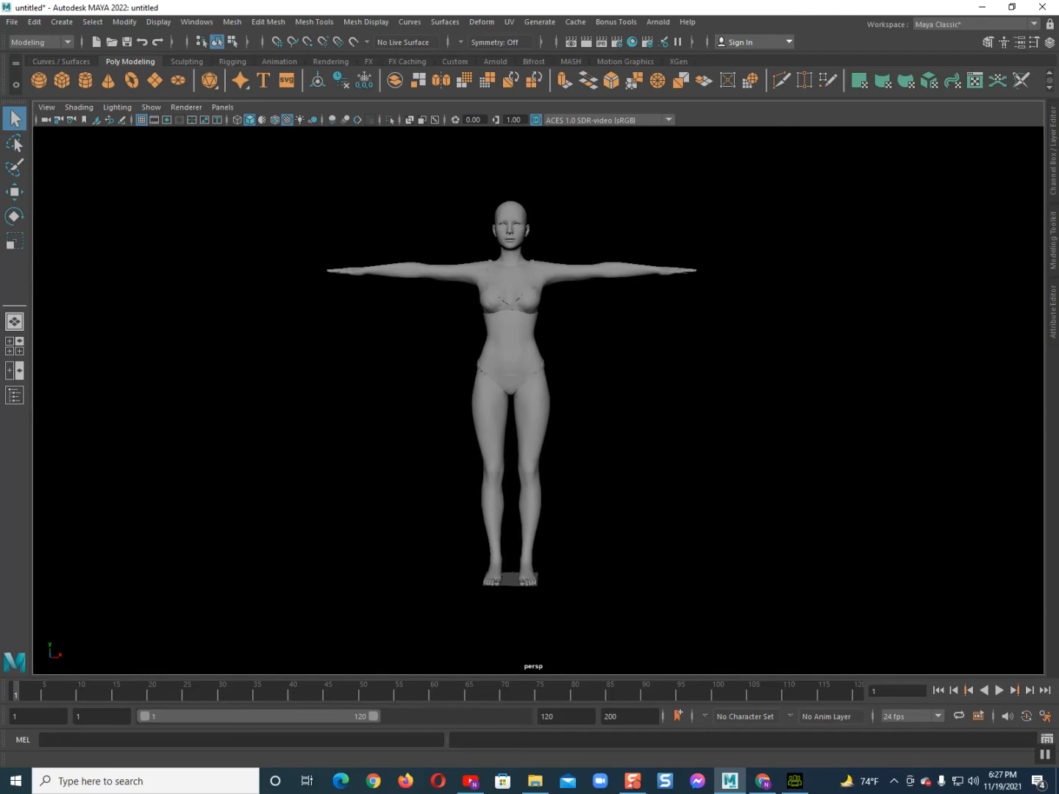
Import the sunglasses model sg.obj from E:\download\sun glasses\New folder\source
click(12, 22)
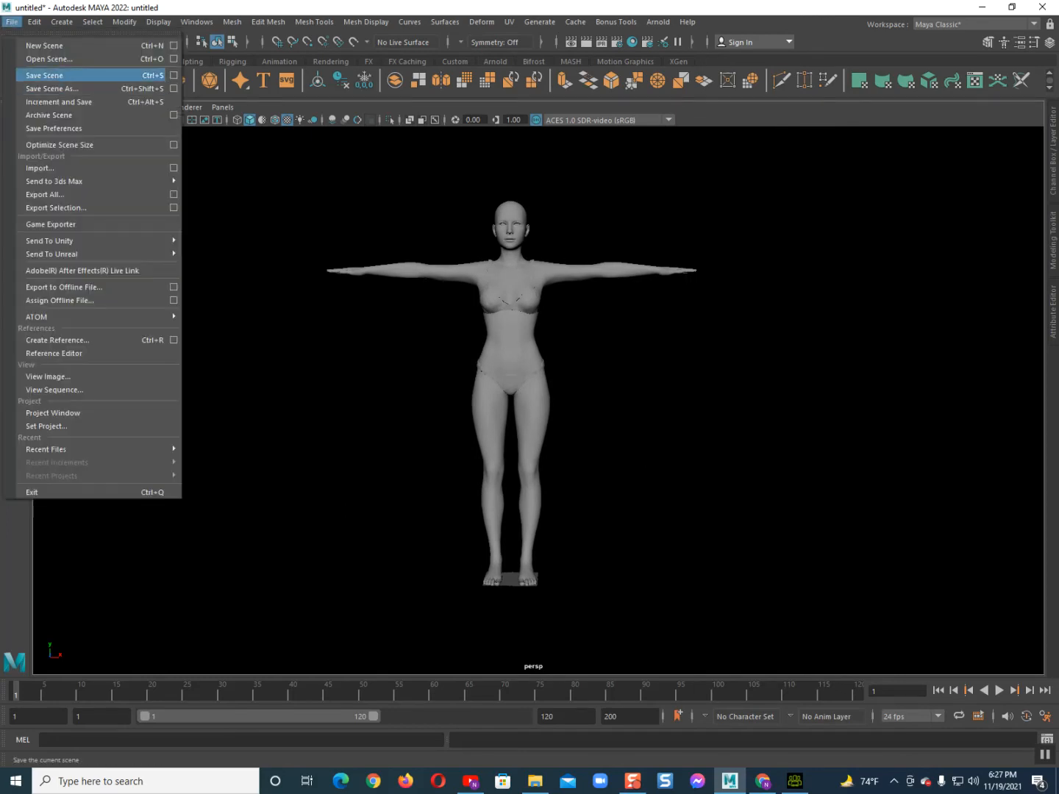
click(30, 168)
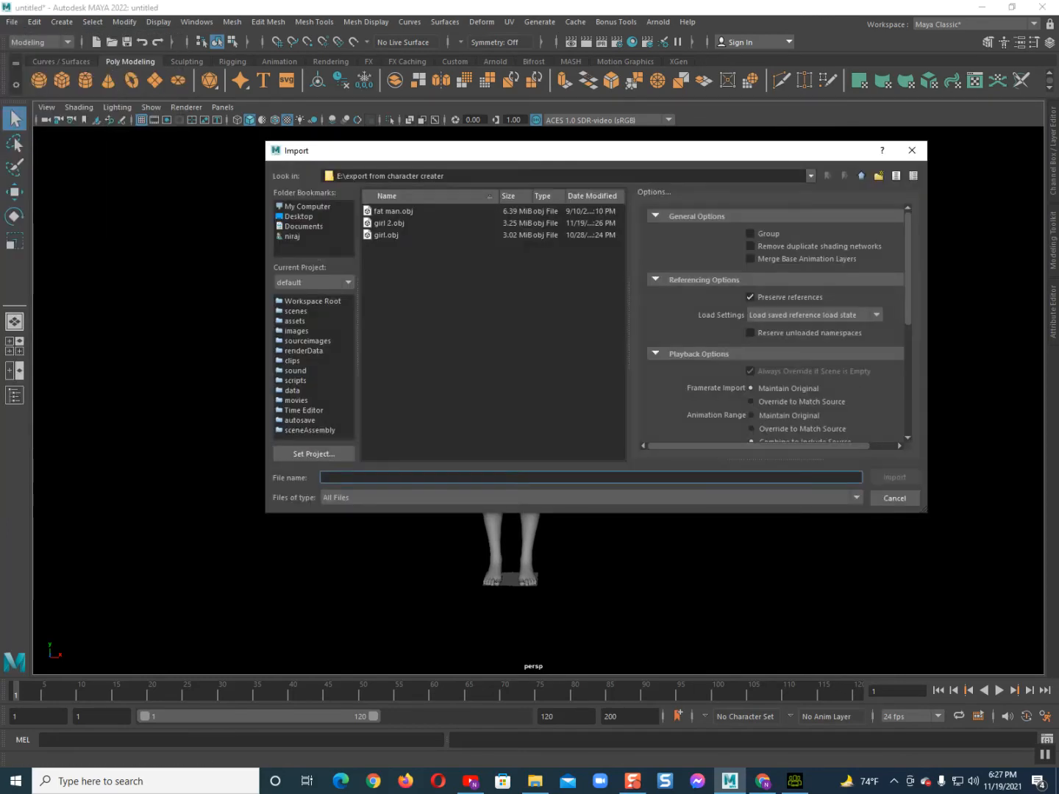
click(308, 206)
click(400, 222)
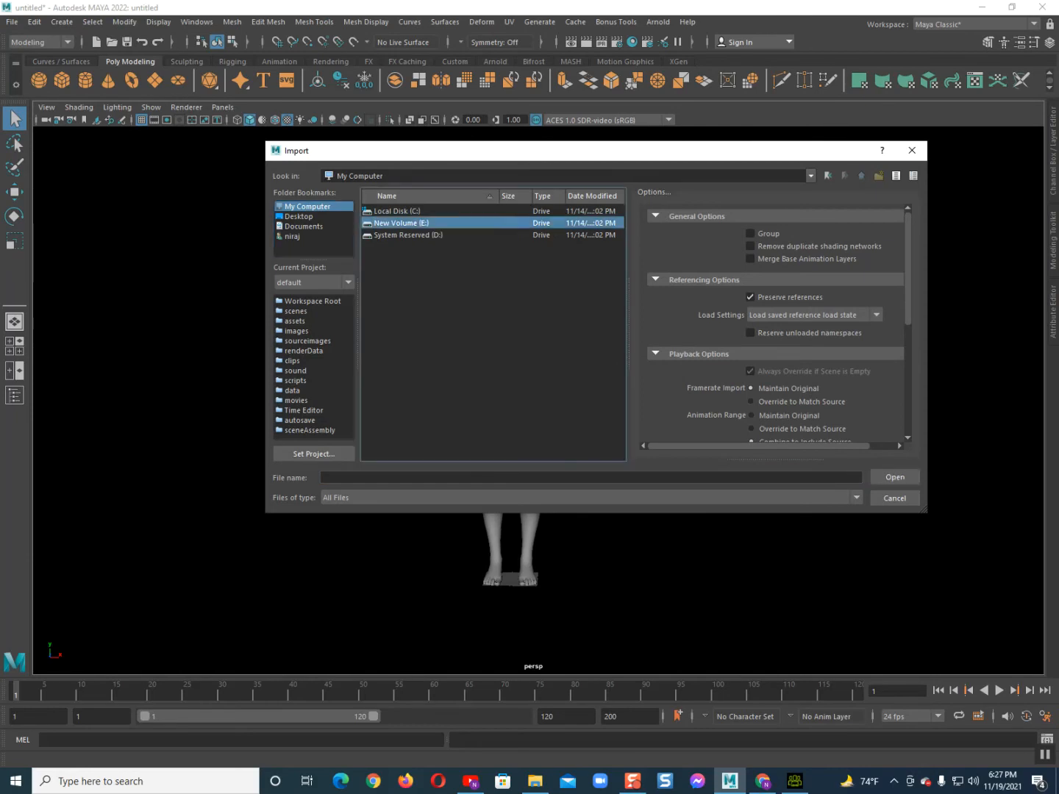
double_click(401, 223)
click(342, 176)
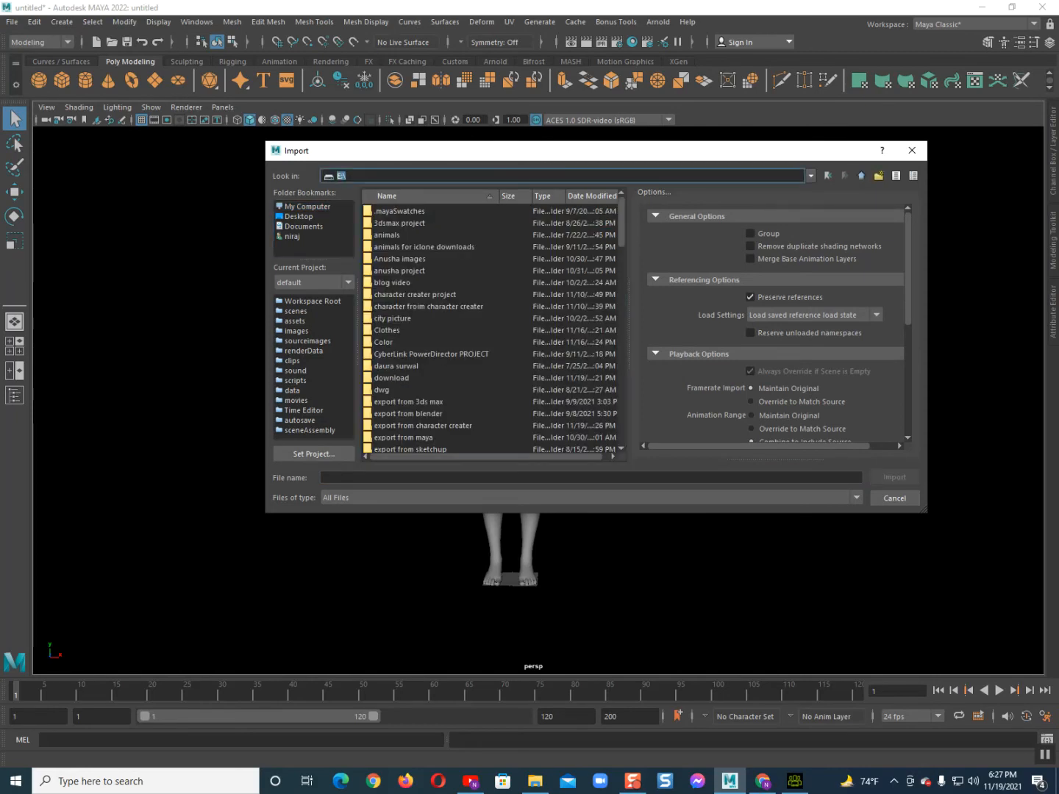
text(E:\download\sun glasses\New folder\textures)
key(Return)
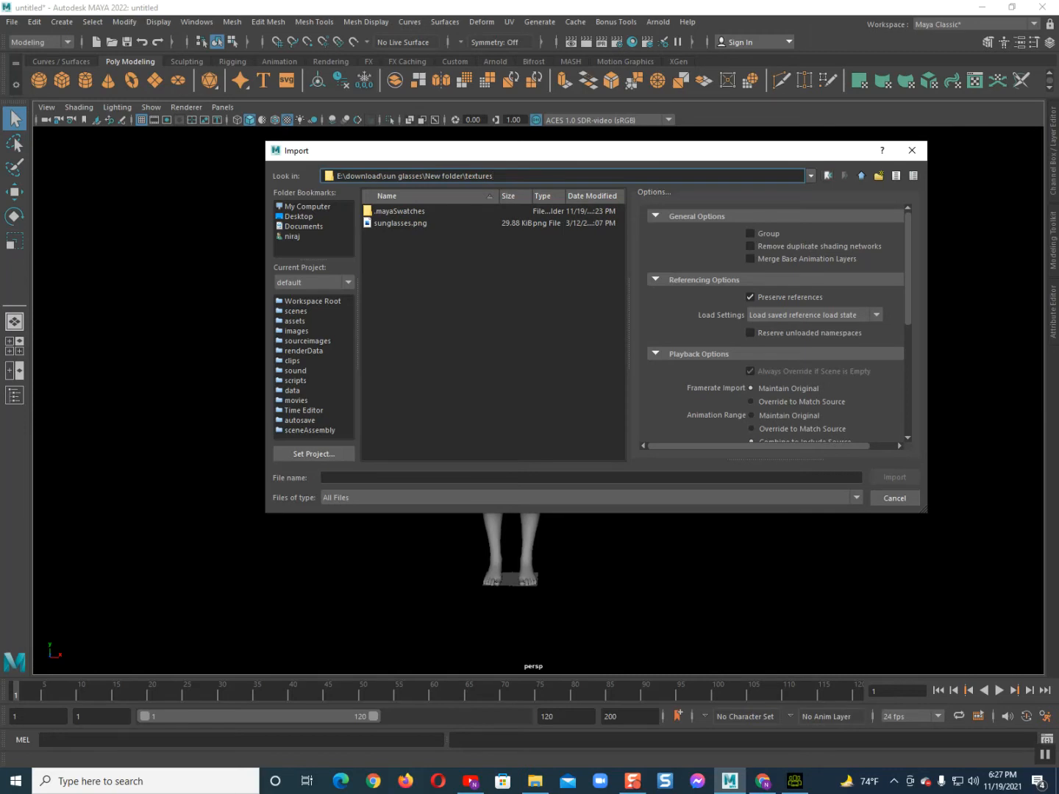
key(BackSpace)
double_click(385, 211)
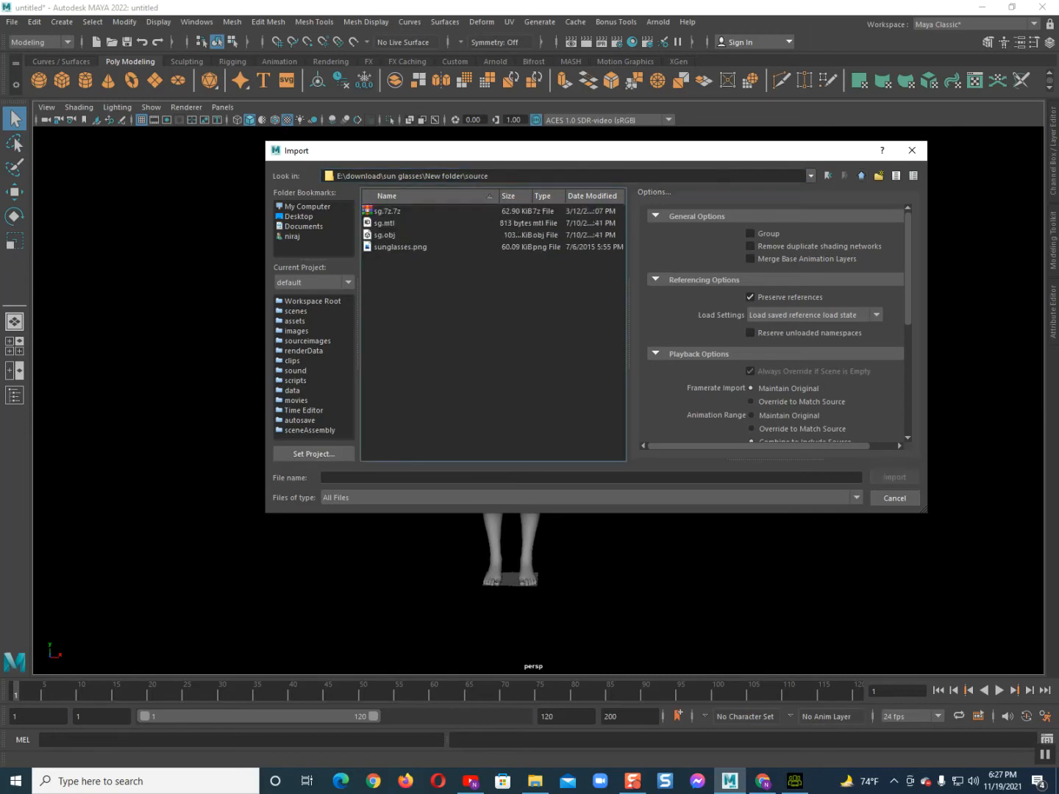
click(385, 211)
double_click(384, 235)
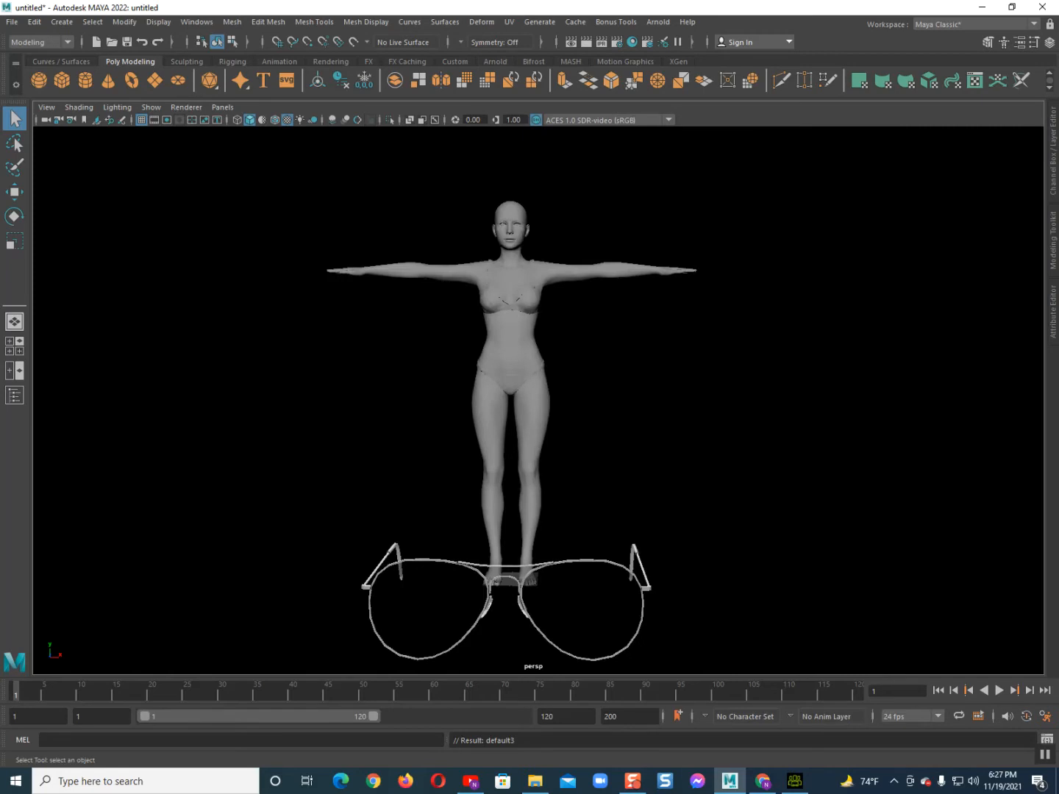
Select the sunglasses and scale them down uniformly in the front view to roughly the width of both feet
scroll(538, 400, down, 5)
scroll(538, 400, up, 5)
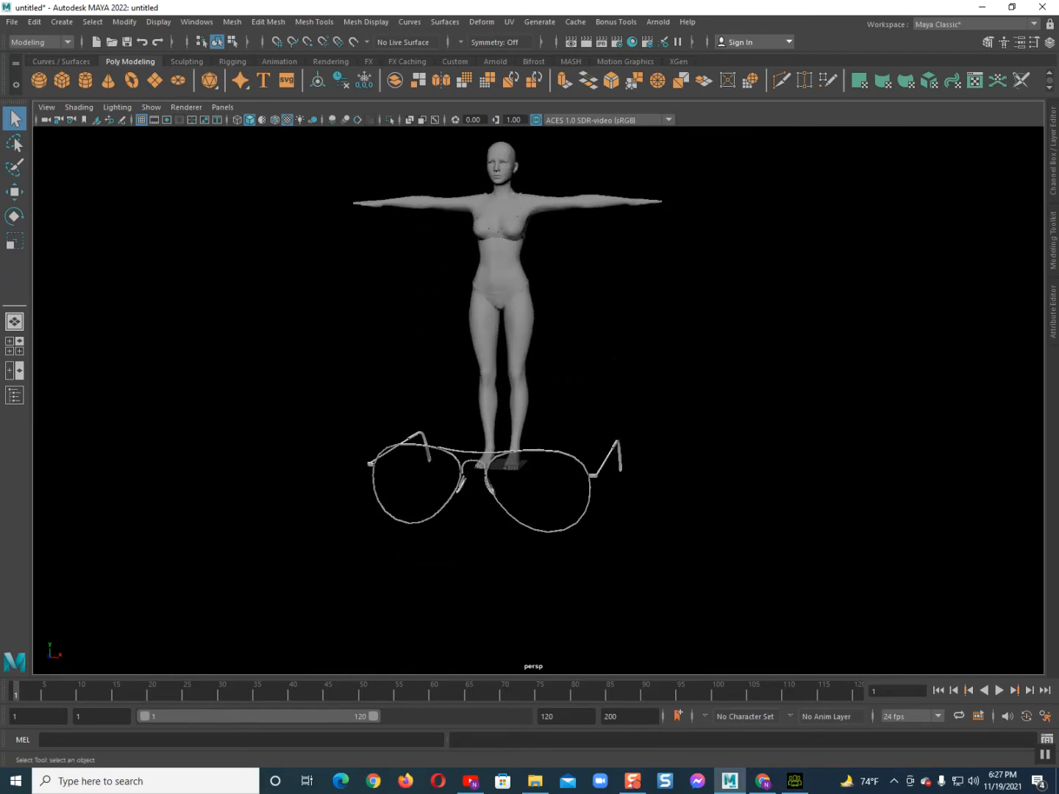
alt+drag(539, 401, 540, 531)
scroll(539, 401, up, 5)
scroll(539, 400, down, 2)
scroll(538, 400, up, 2)
scroll(538, 401, up, 3)
click(471, 427)
key(space)
key(f)
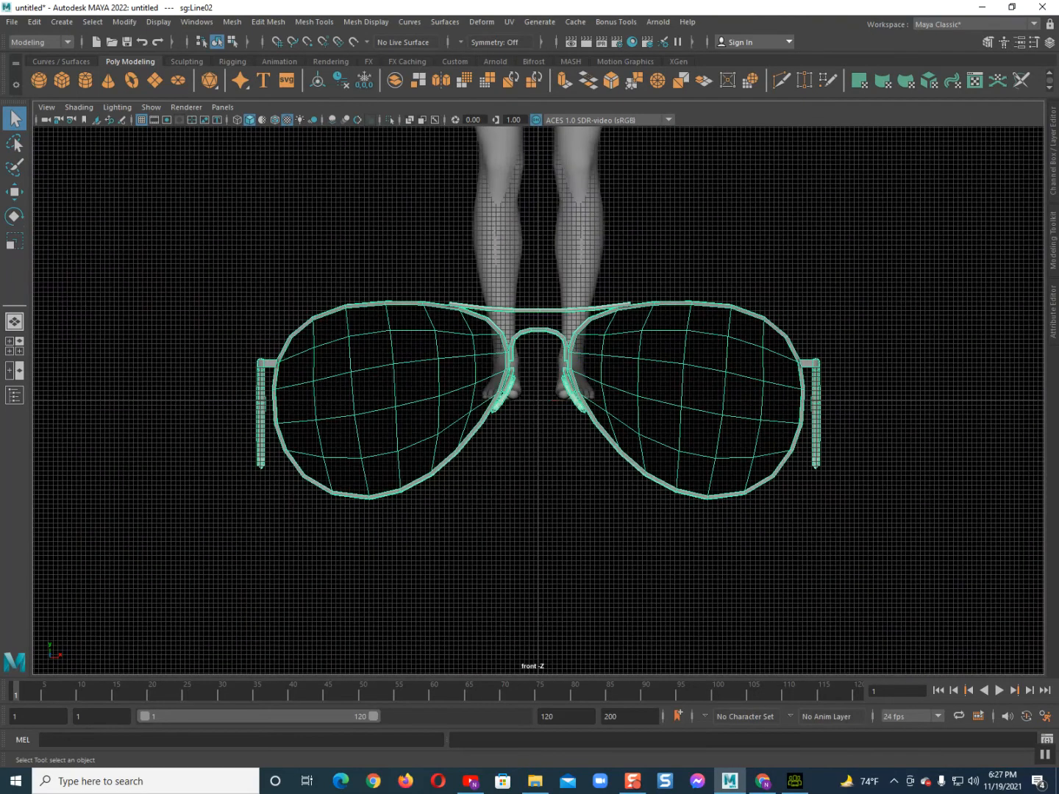
key(r)
drag(538, 401, 382, 402)
Move the sunglasses straight up from the character's feet to the face in the front view
key(w)
click(582, 356)
key(ctrl+z)
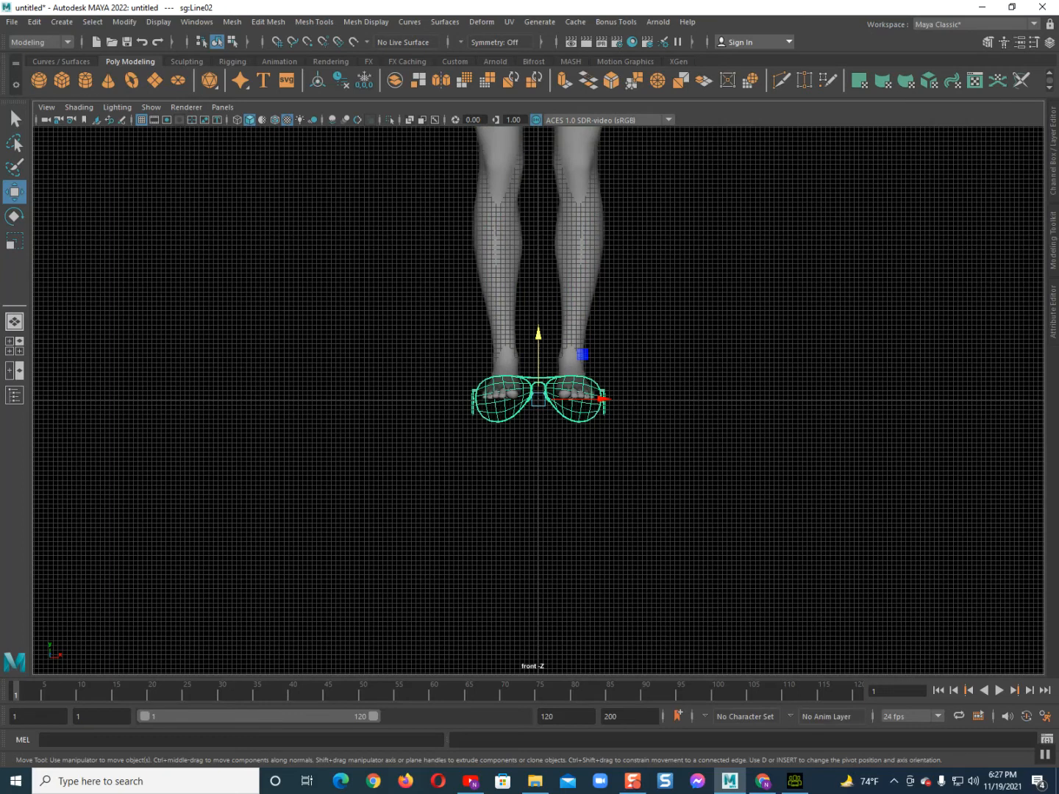
key(ctrl+z)
key(ctrl+z)
scroll(538, 400, down, 2)
alt+middle_drag(539, 317, 513, 548)
click(512, 547)
drag(513, 500, 513, 178)
alt+middle_drag(513, 178, 525, 379)
scroll(466, 552, up, 3)
scroll(509, 435, up, 2)
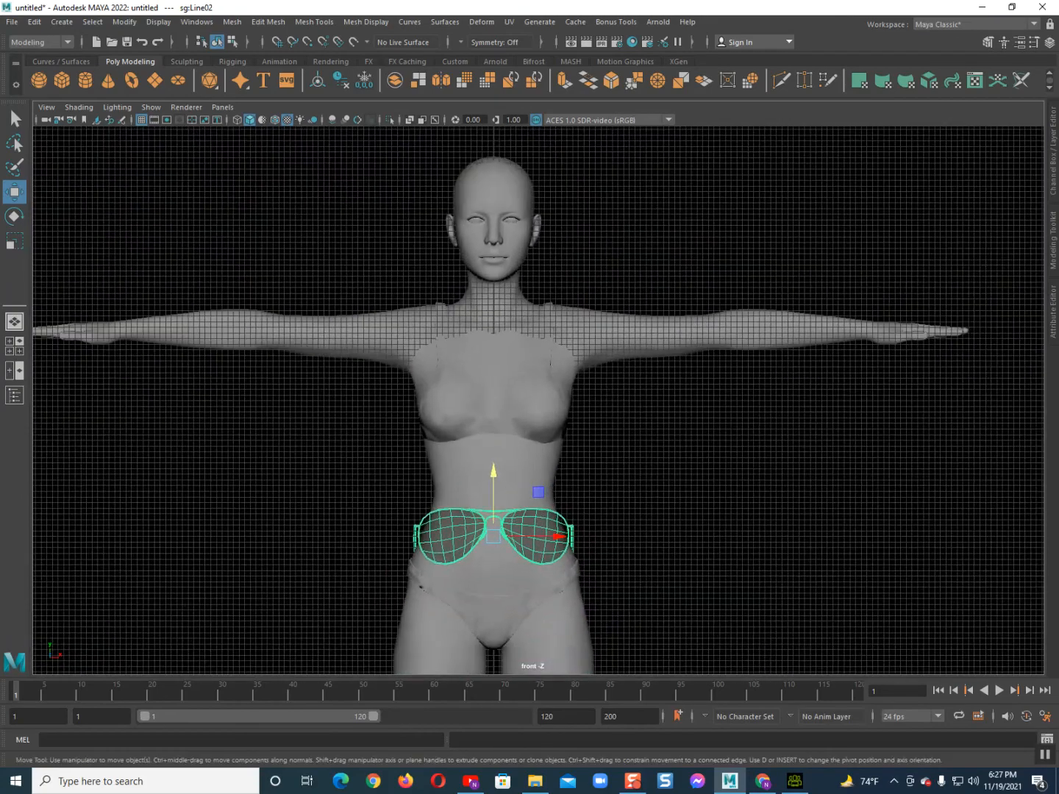
drag(493, 472, 494, 169)
scroll(505, 419, up, 4)
alt+middle_drag(494, 170, 530, 223)
scroll(512, 281, up, 3)
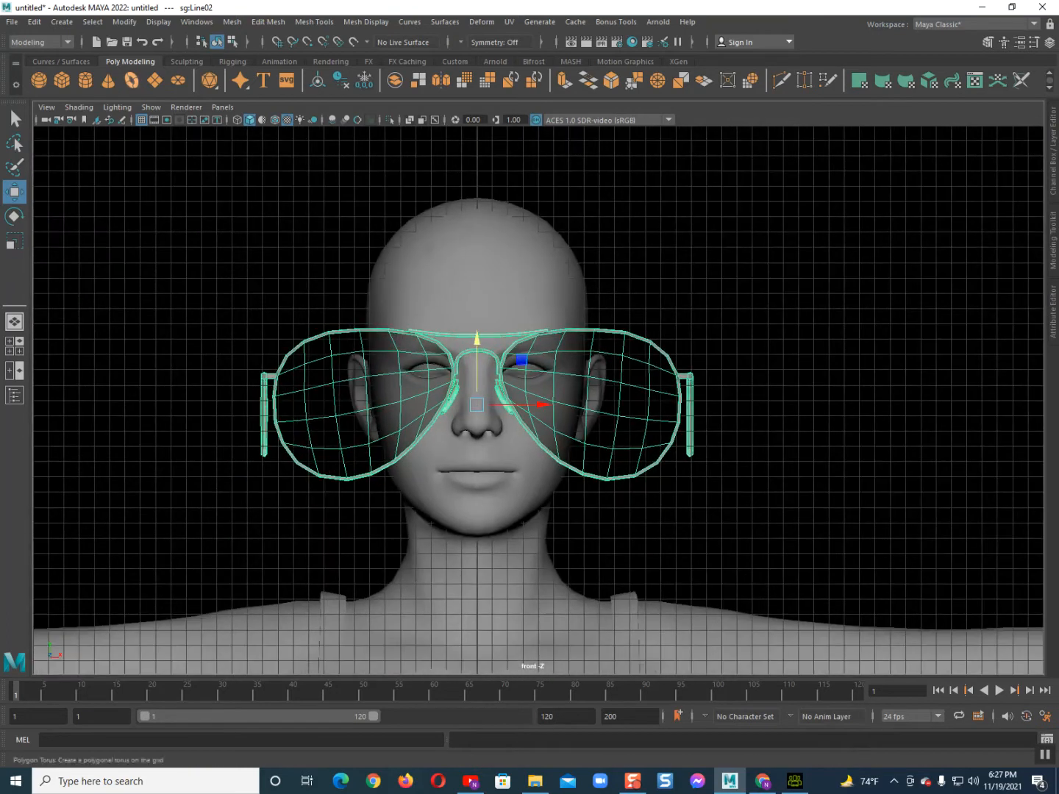
Hide the grid and scale the sunglasses down uniformly to about the width of the face
click(141, 121)
key(r)
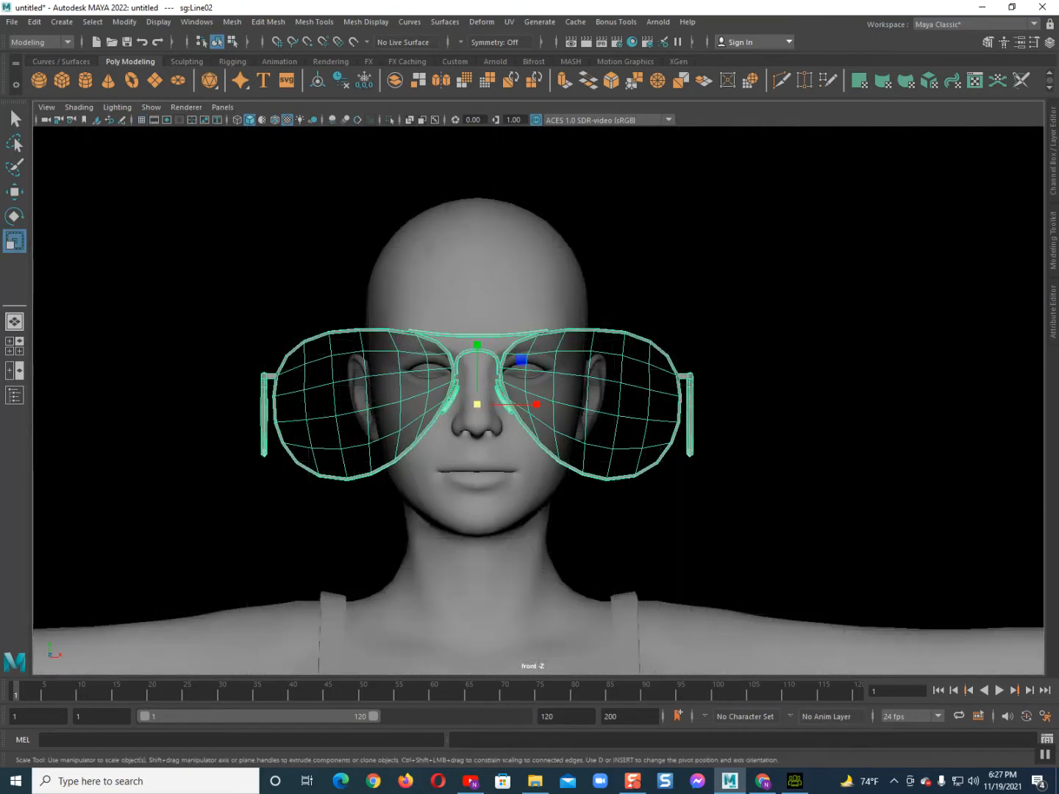
drag(478, 404, 392, 408)
key(w)
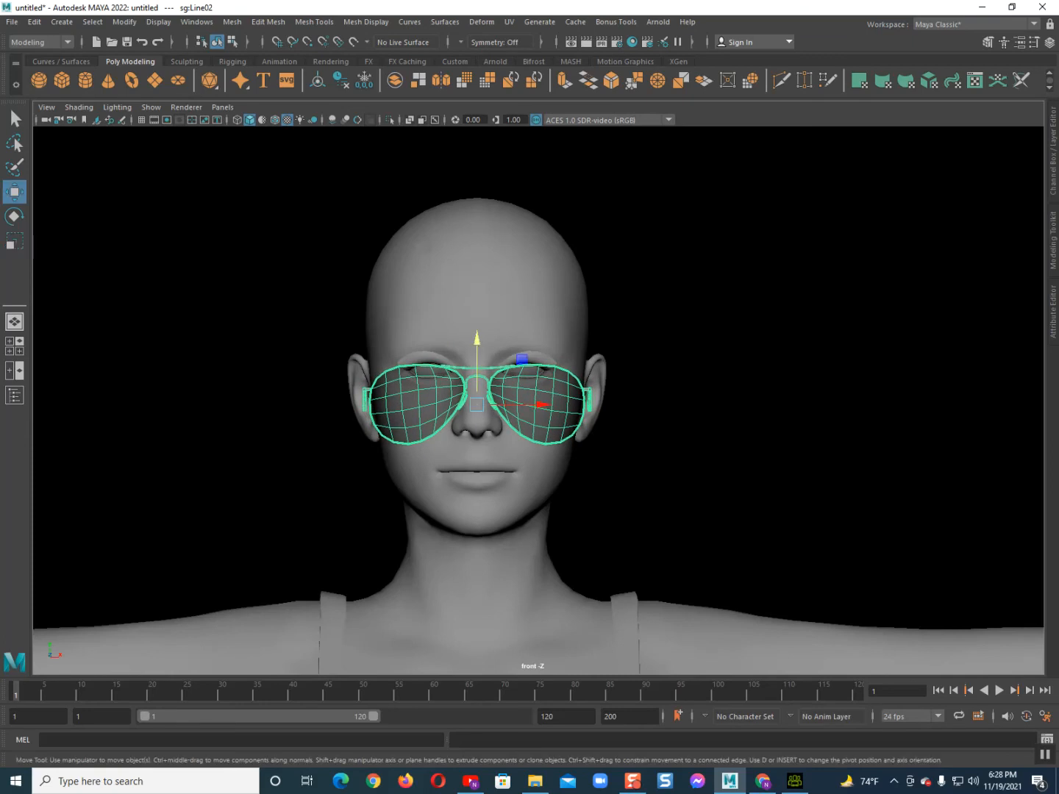
Raise the sunglasses to eye level and adjust their depth so they sit on the face
drag(477, 345, 272, 308)
key(e)
key(w)
key(space)
key(f)
scroll(477, 309, down, 5)
mouse_move(475, 400)
mouse_down()
mouse_move(524, 401)
mouse_move(489, 401)
mouse_up()
click(353, 367)
Invert the sunglasses selection and delete the whole character, leaving only the sunglasses in the scene
alt+drag(367, 390, 537, 412)
scroll(720, 411, down, 4)
scroll(441, 411, down, 3)
scroll(537, 412, up, 2)
alt+middle_drag(537, 411, 526, 385)
click(528, 384)
right_click(527, 389)
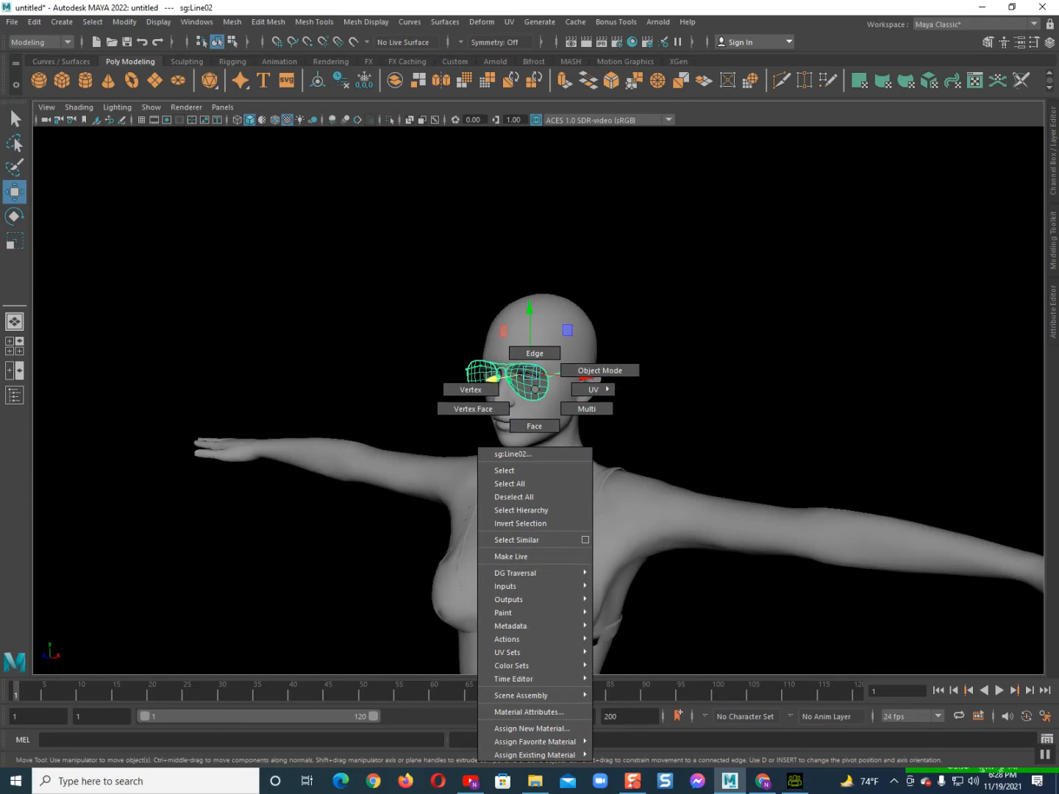
click(521, 509)
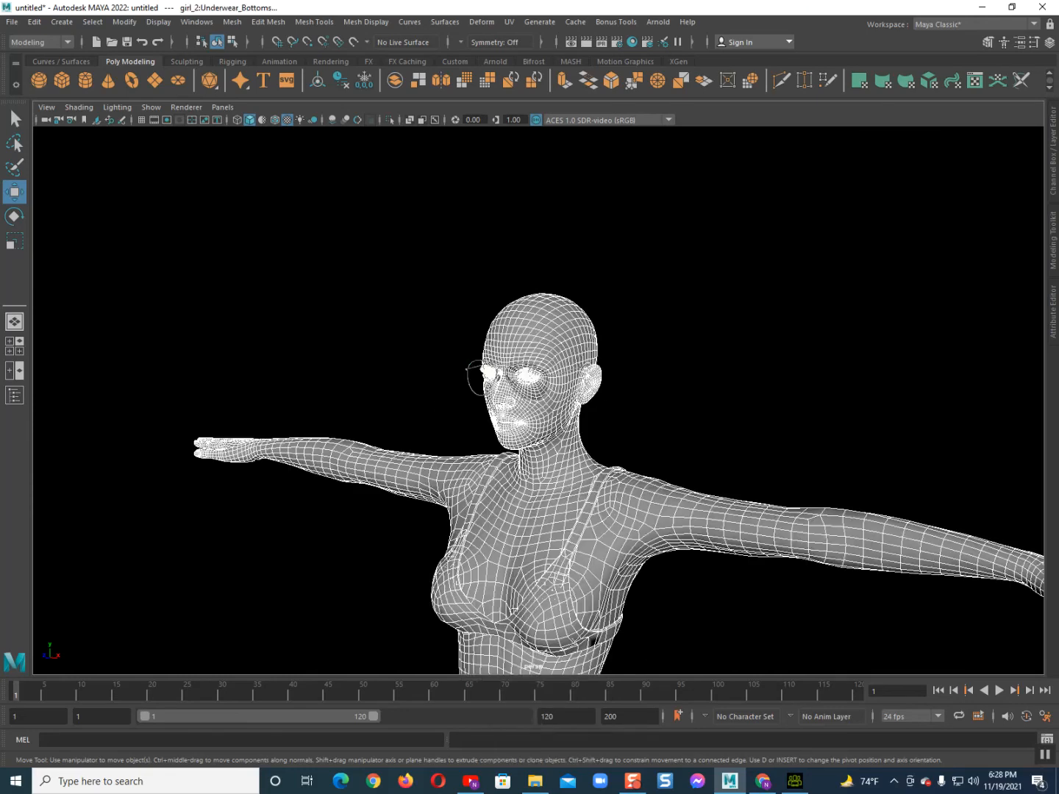
scroll(539, 400, down, 5)
alt+drag(544, 441, 413, 456)
scroll(539, 401, down, 4)
alt+middle_drag(538, 441, 541, 391)
scroll(539, 401, up, 2)
alt+drag(539, 441, 646, 435)
scroll(539, 400, down, 3)
alt+middle_drag(539, 441, 540, 394)
alt+drag(539, 395, 540, 389)
key(Delete)
Select the sunglasses and start exporting the selection as FBX into the folder E:\download\sun glasses\New folder
key(a)
click(546, 340)
click(12, 22)
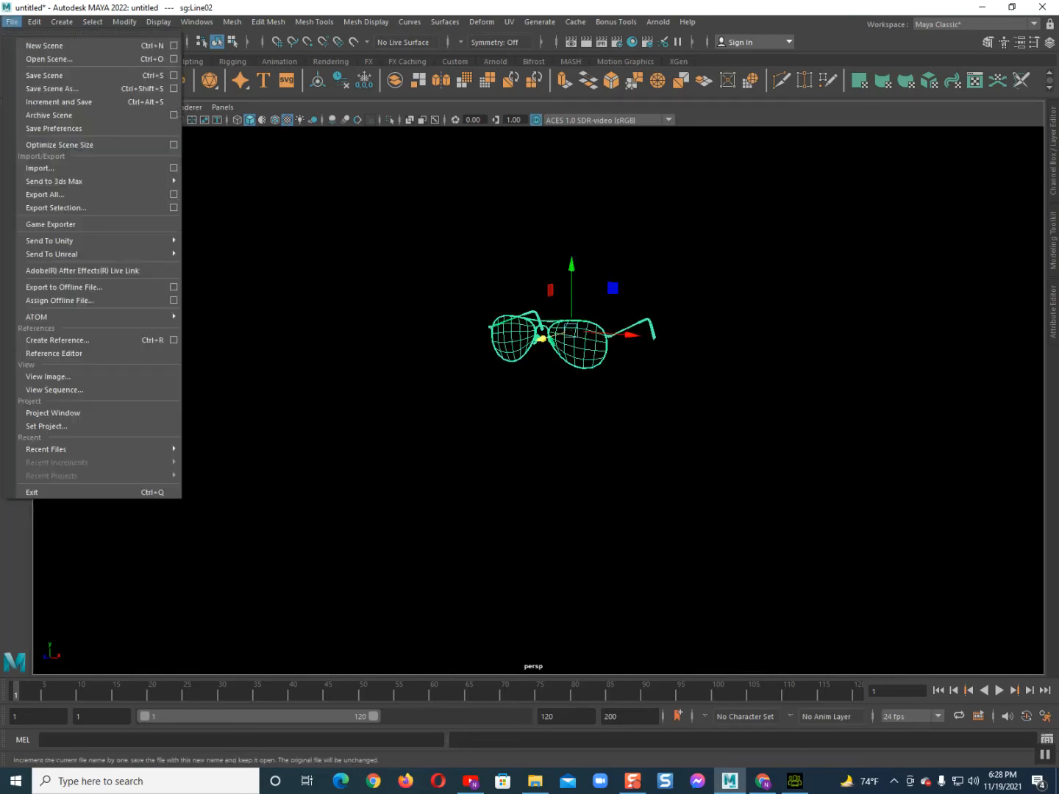
click(56, 207)
click(307, 207)
double_click(400, 222)
double_click(339, 176)
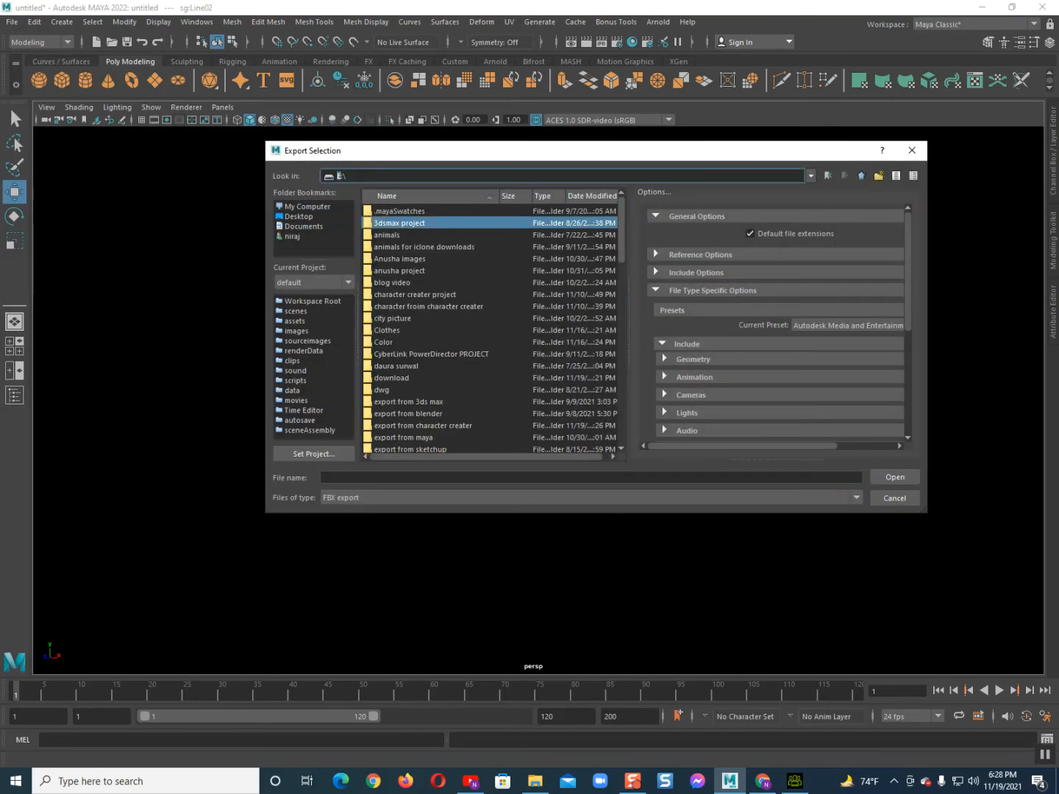
text(E:\download\sun glasses\New folder\textures)
key(Return)
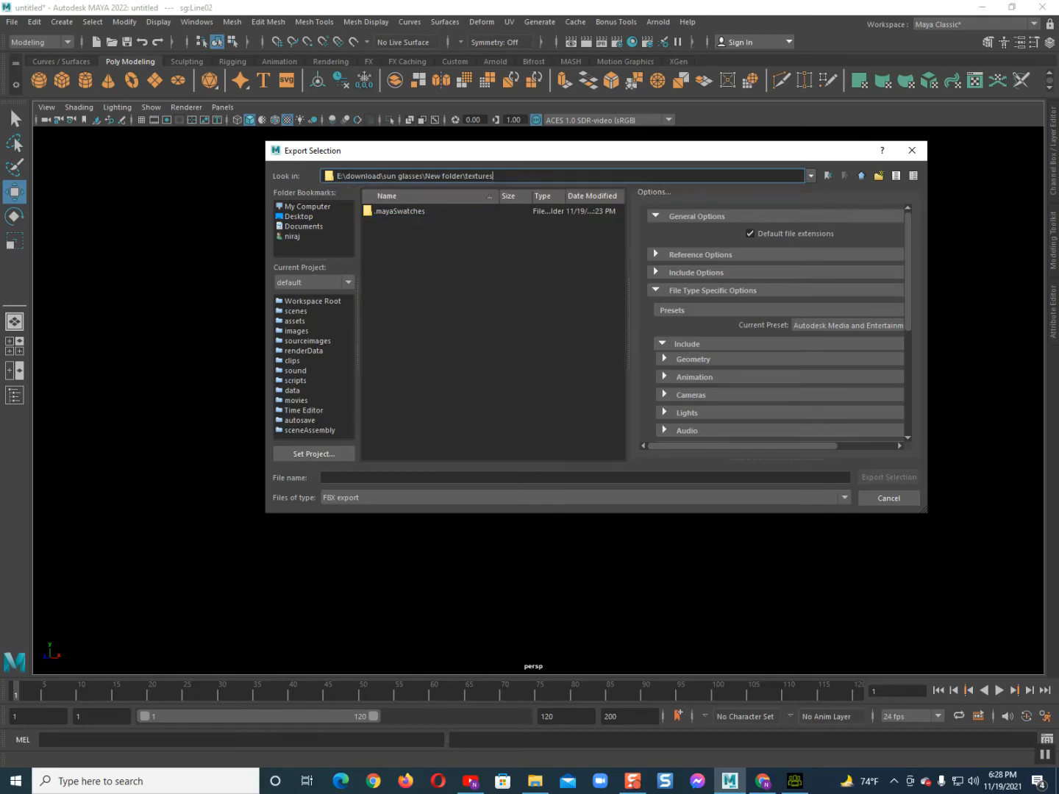
click(862, 176)
Name the export file "sun glasses" and export the selection
click(382, 478)
text(sun glasse)
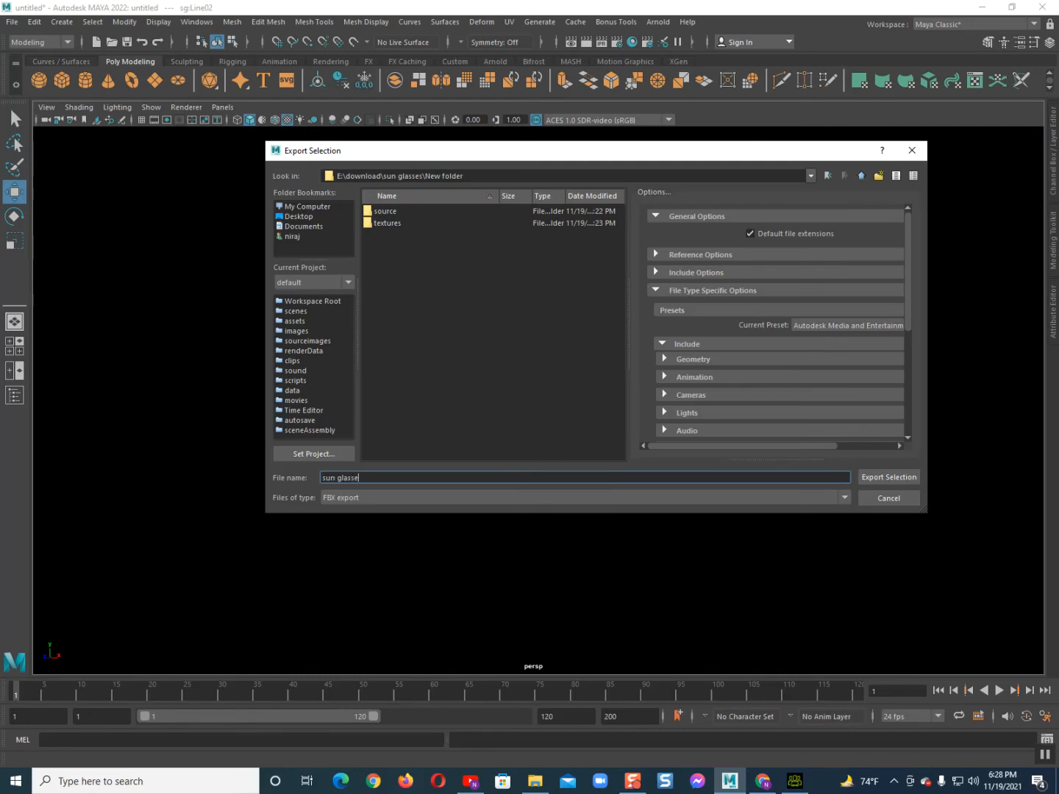
text(s)
key(Return)
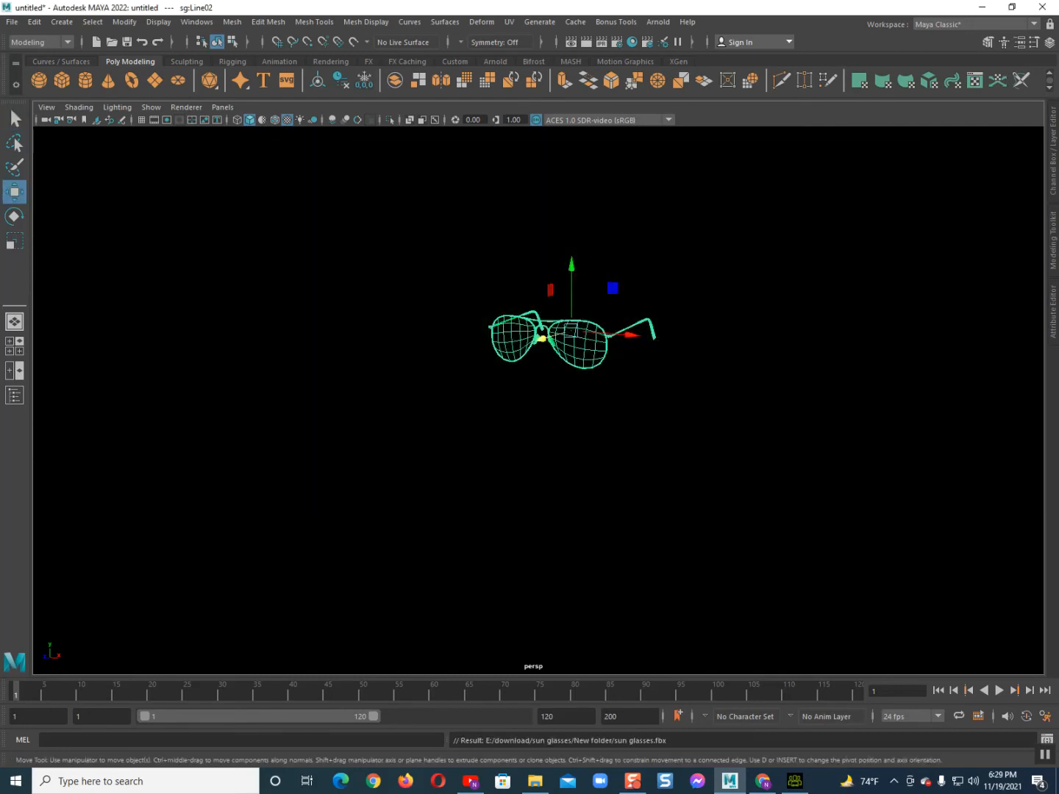
Switch to Character Creator 3, frame the avatar's upper body and start creating an accessory
click(794, 781)
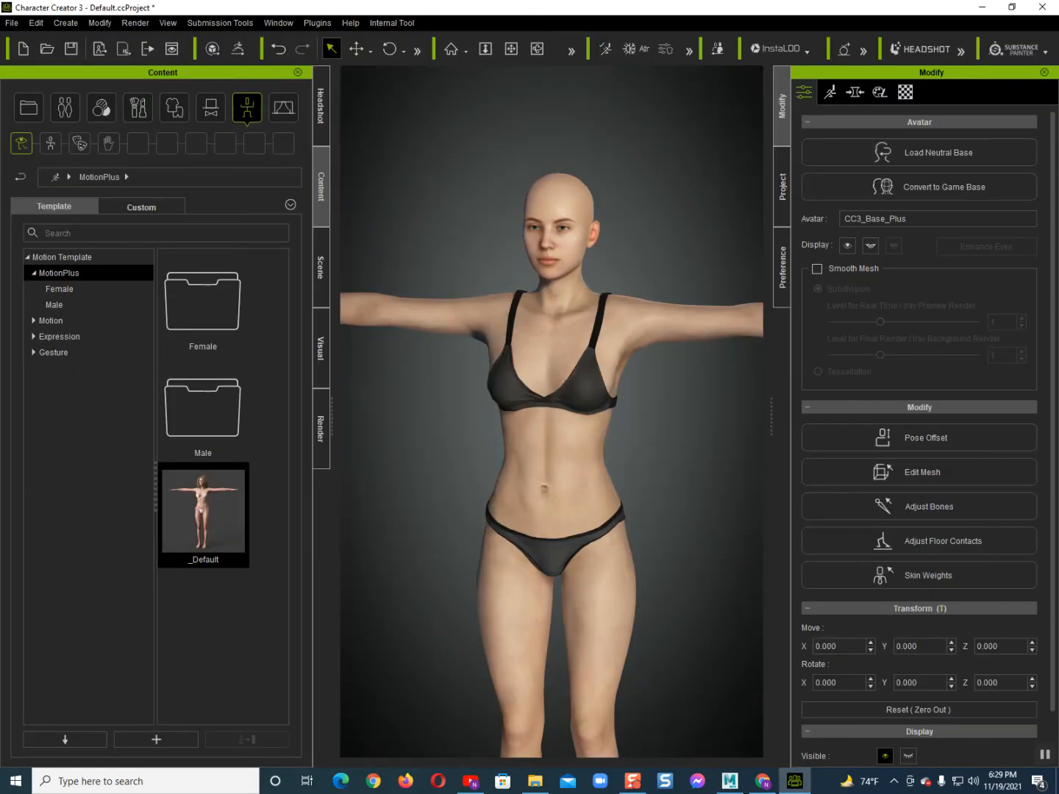
scroll(552, 412, up, 3)
middle_drag(552, 382, 532, 475)
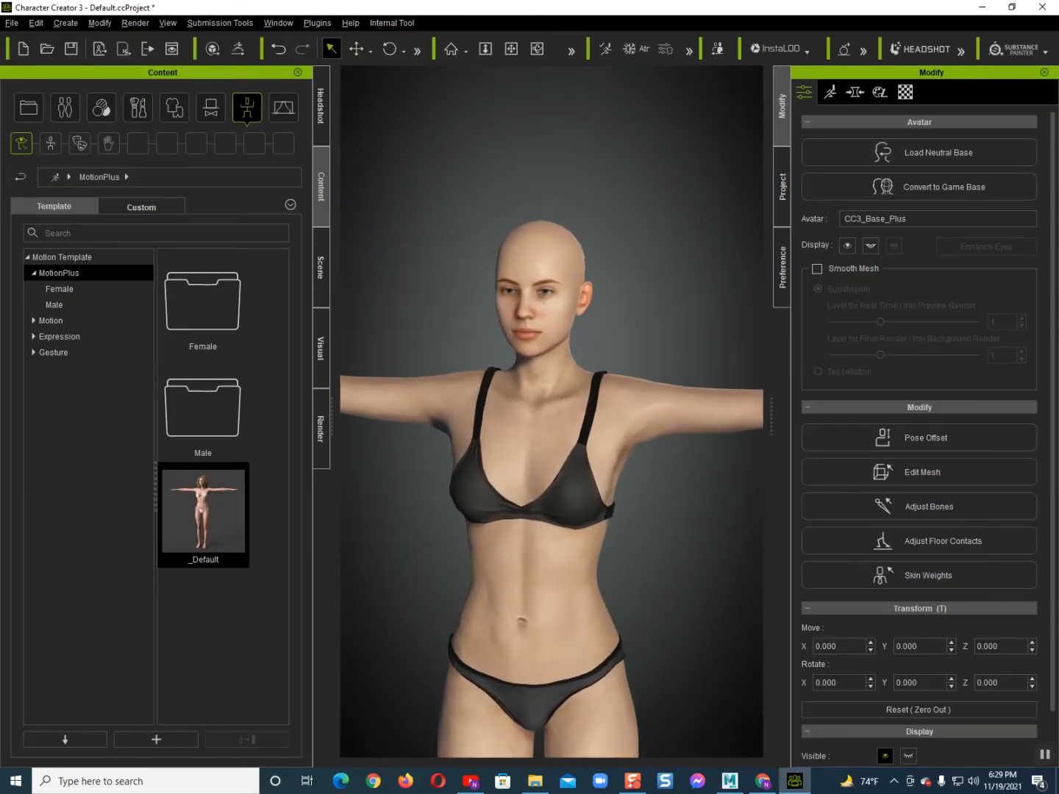
click(65, 23)
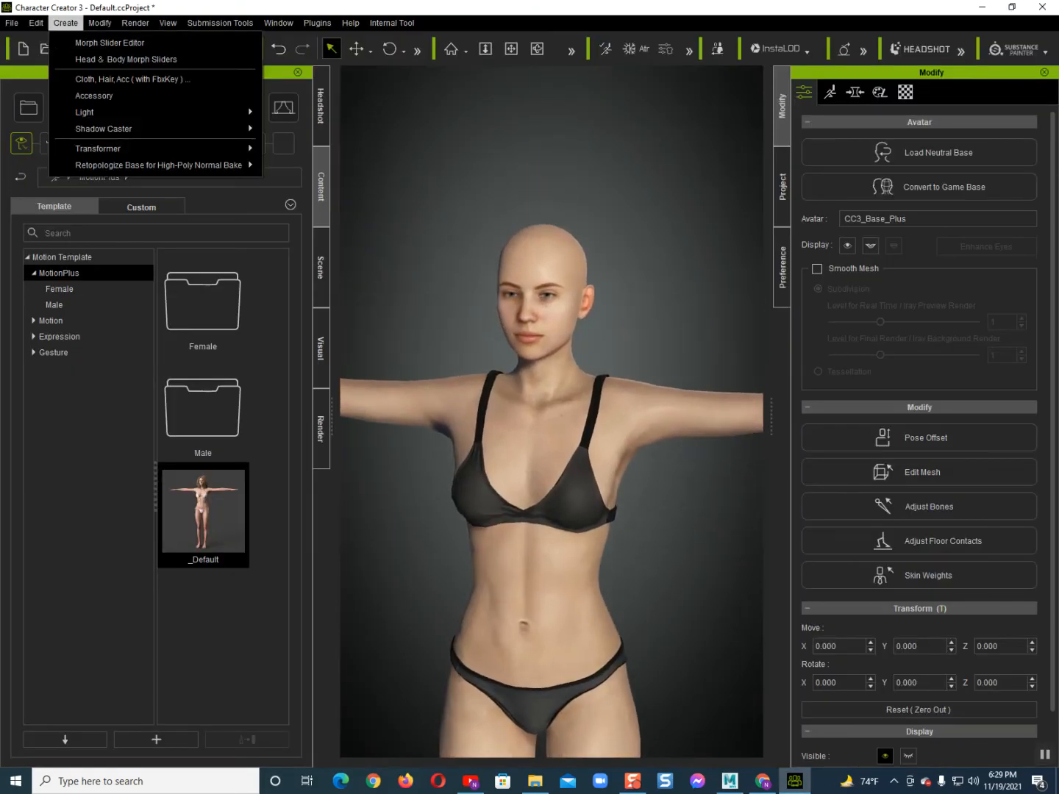
click(81, 96)
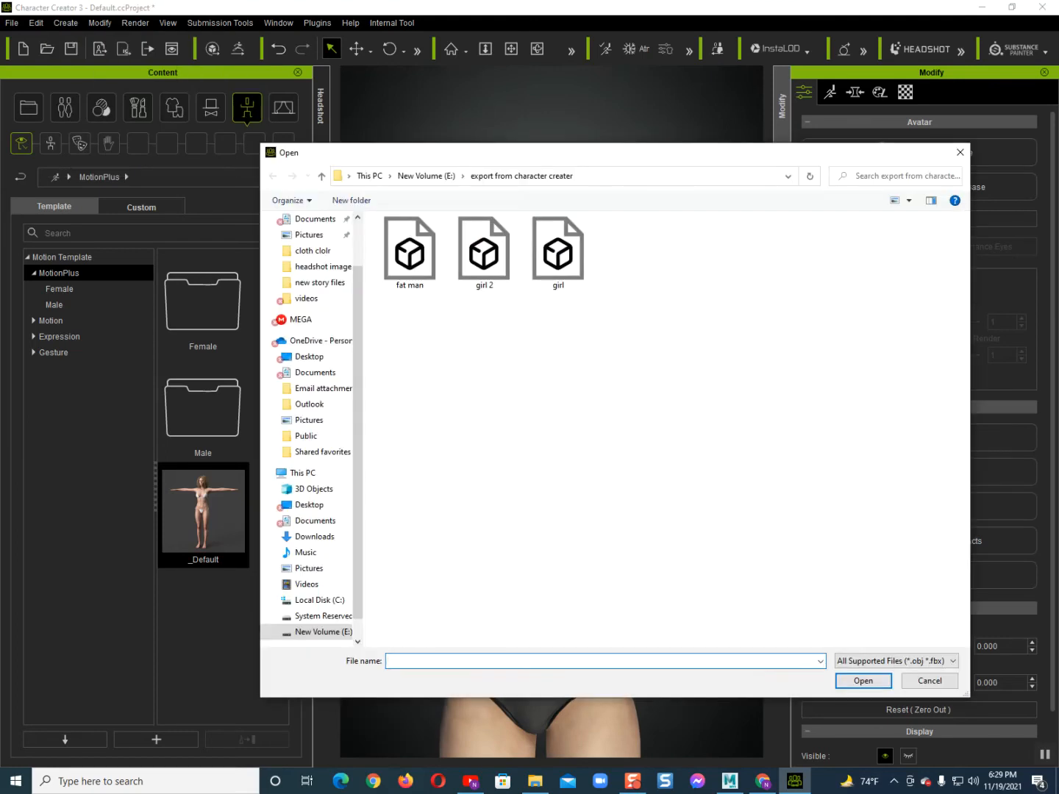
Load the sun glasses file from E:\download\sun glasses\New folder as the avatar's accessory
click(426, 176)
click(514, 176)
text(E:\download\sun glasses\New folder\textures)
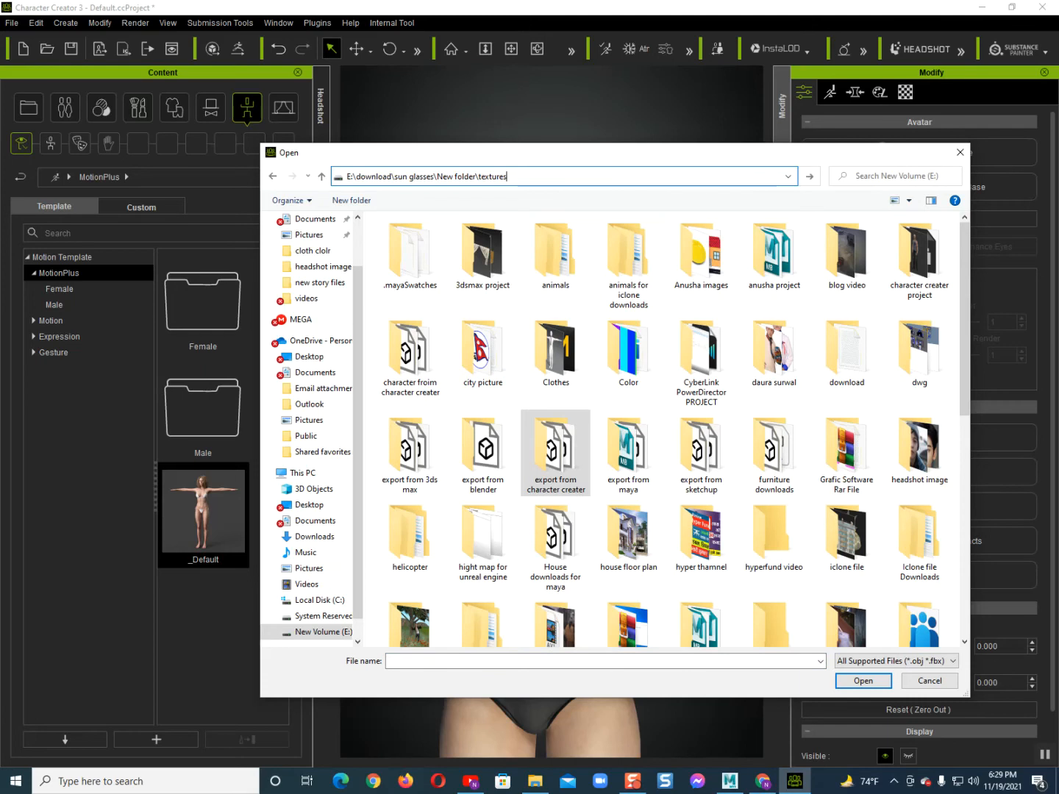
key(Return)
click(594, 177)
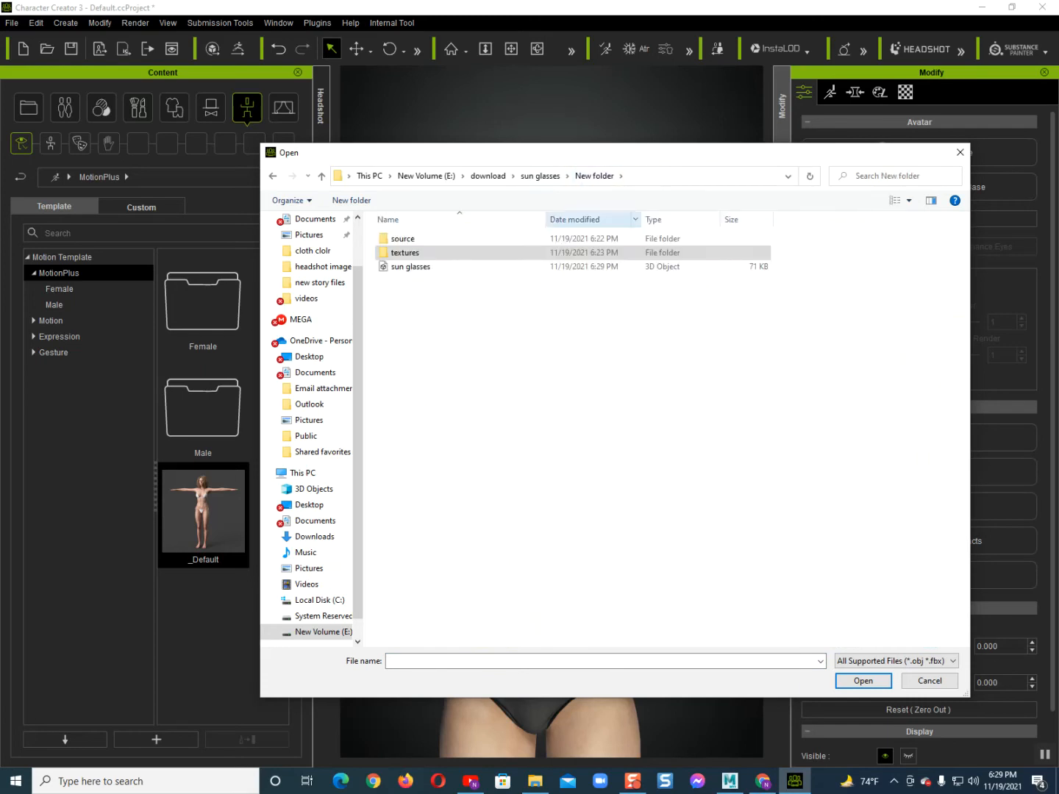
double_click(463, 268)
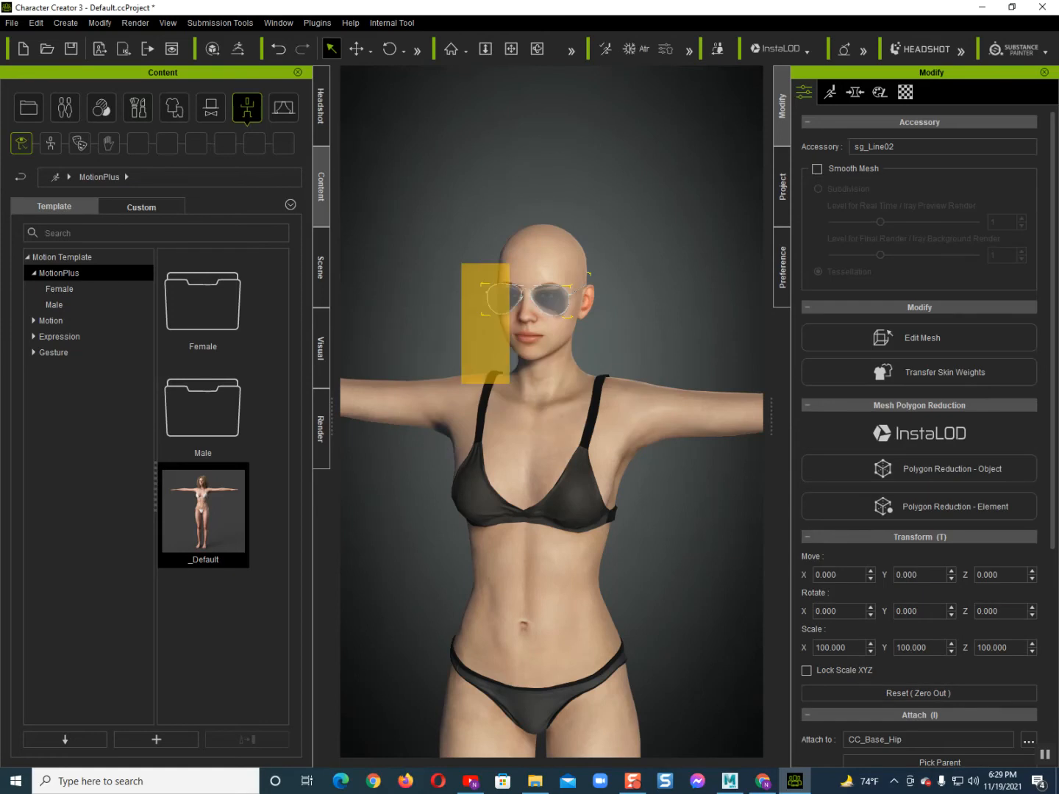
Examine the fit of the imported sunglasses on the avatar's face from the front and from the side
drag(526, 402, 537, 352)
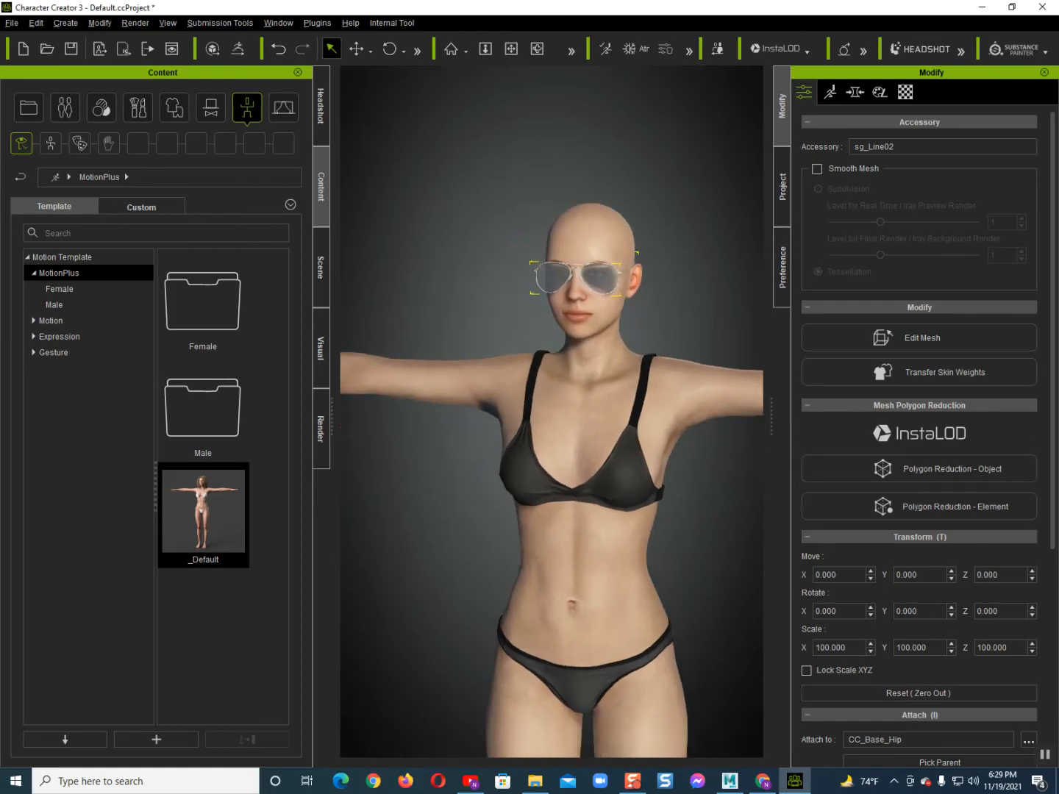
scroll(538, 353, up, 3)
right_drag(538, 352, 464, 354)
scroll(463, 355, up, 2)
middle_drag(463, 354, 414, 495)
scroll(451, 391, up, 3)
scroll(414, 496, up, 3)
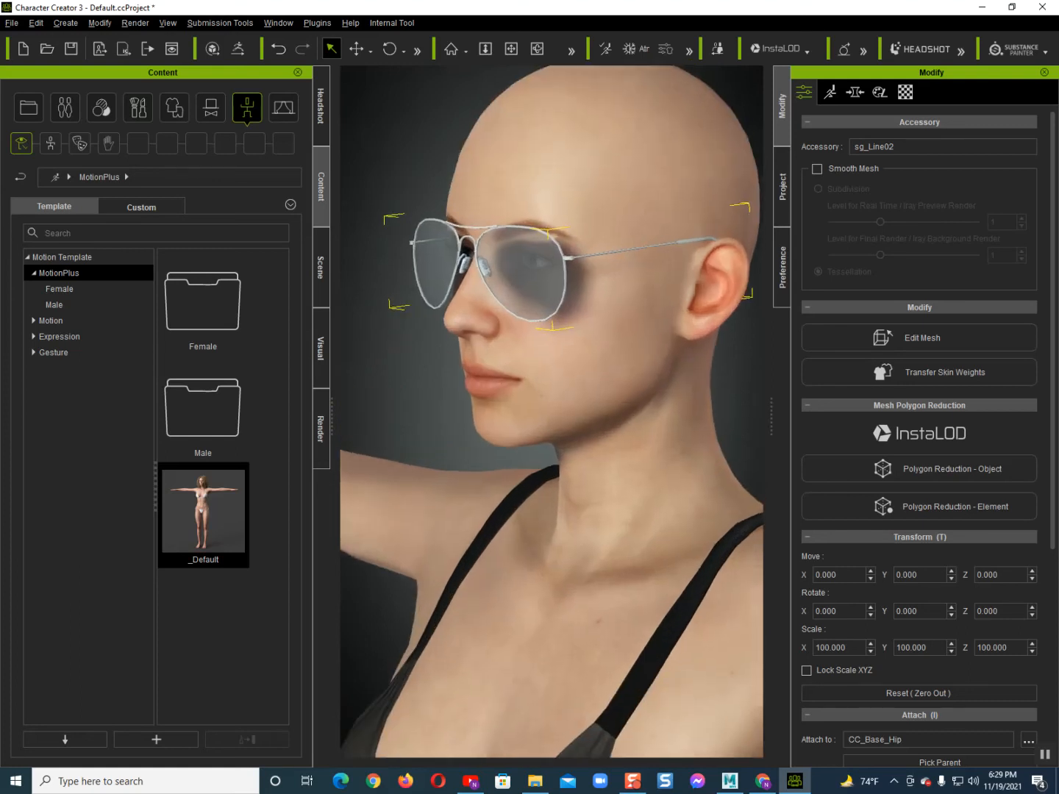
scroll(919, 374, down, 4)
scroll(919, 373, up, 3)
Set the Diffuse texture strength of the sunglasses' sg_default2 material to 100
click(905, 93)
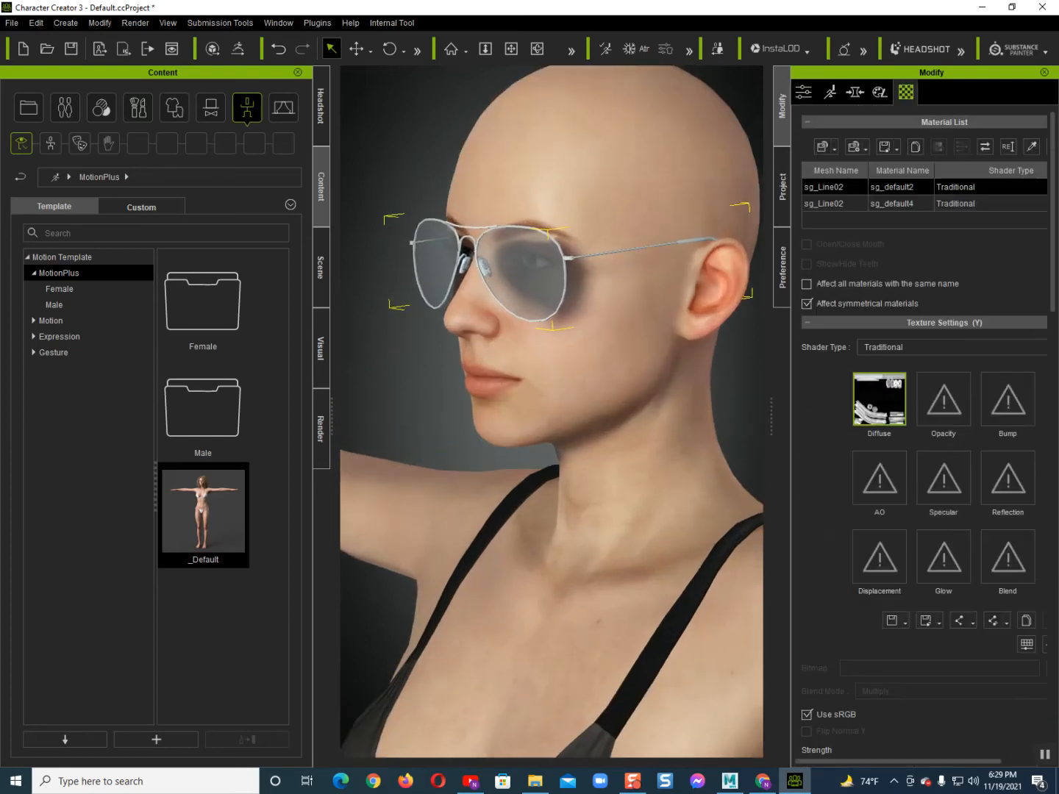
click(783, 186)
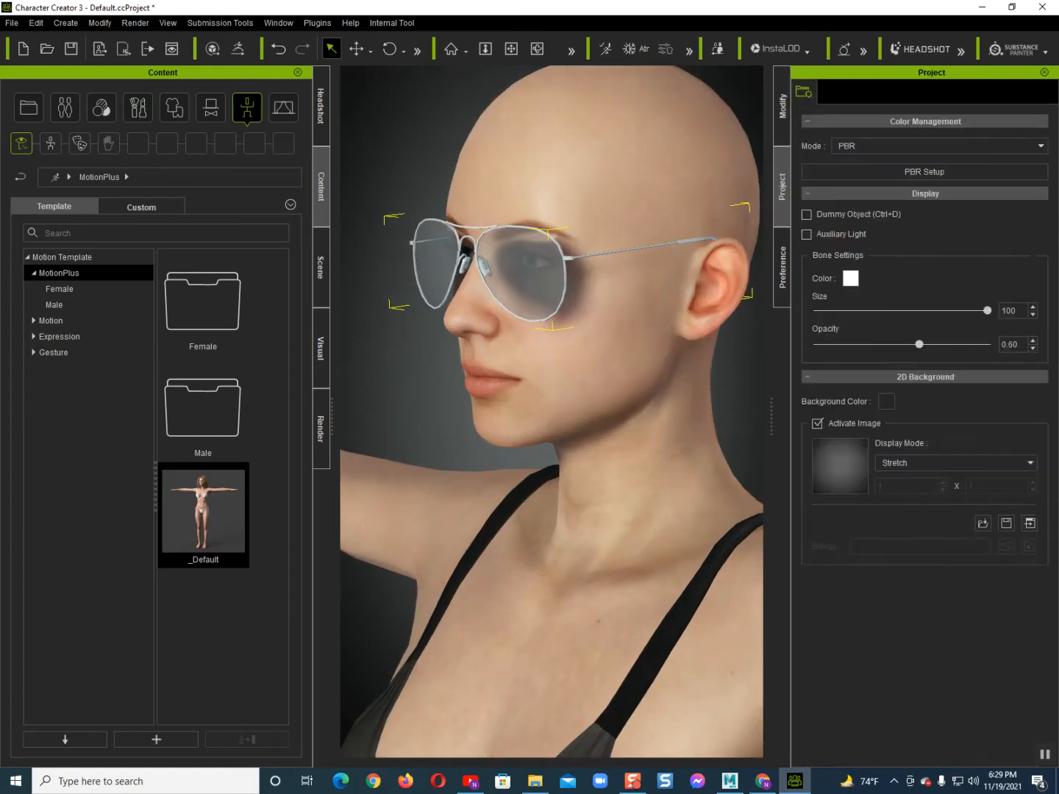
click(784, 267)
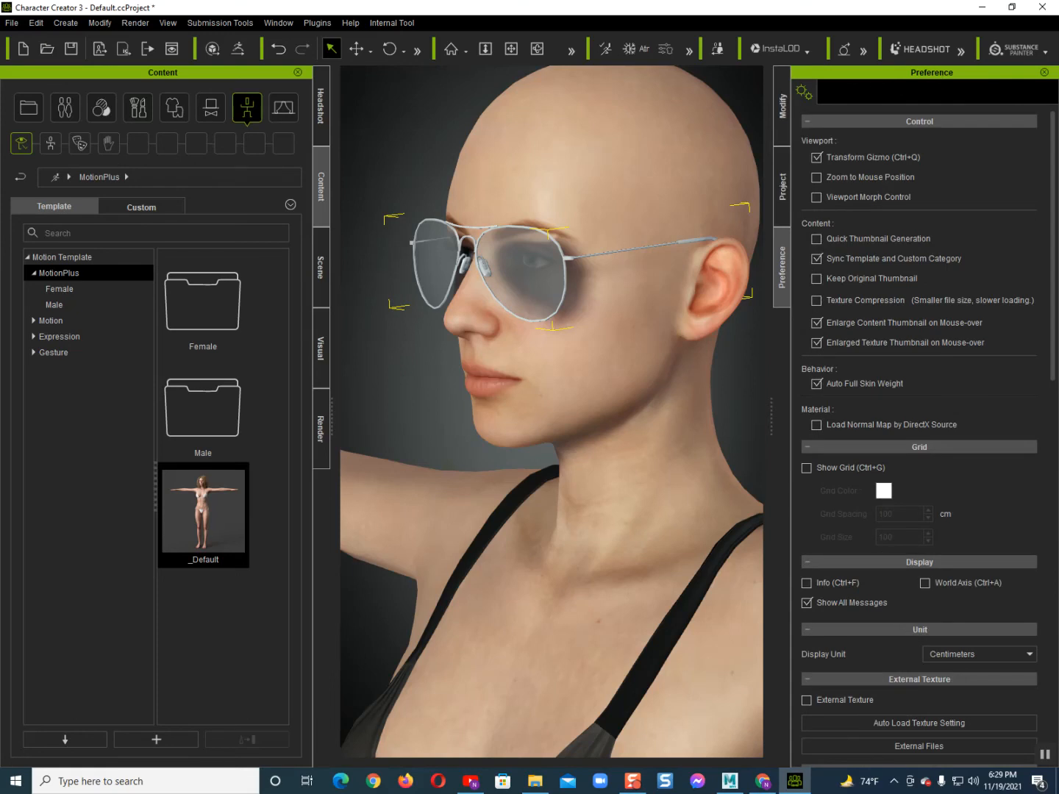
click(782, 106)
scroll(882, 397, down, 3)
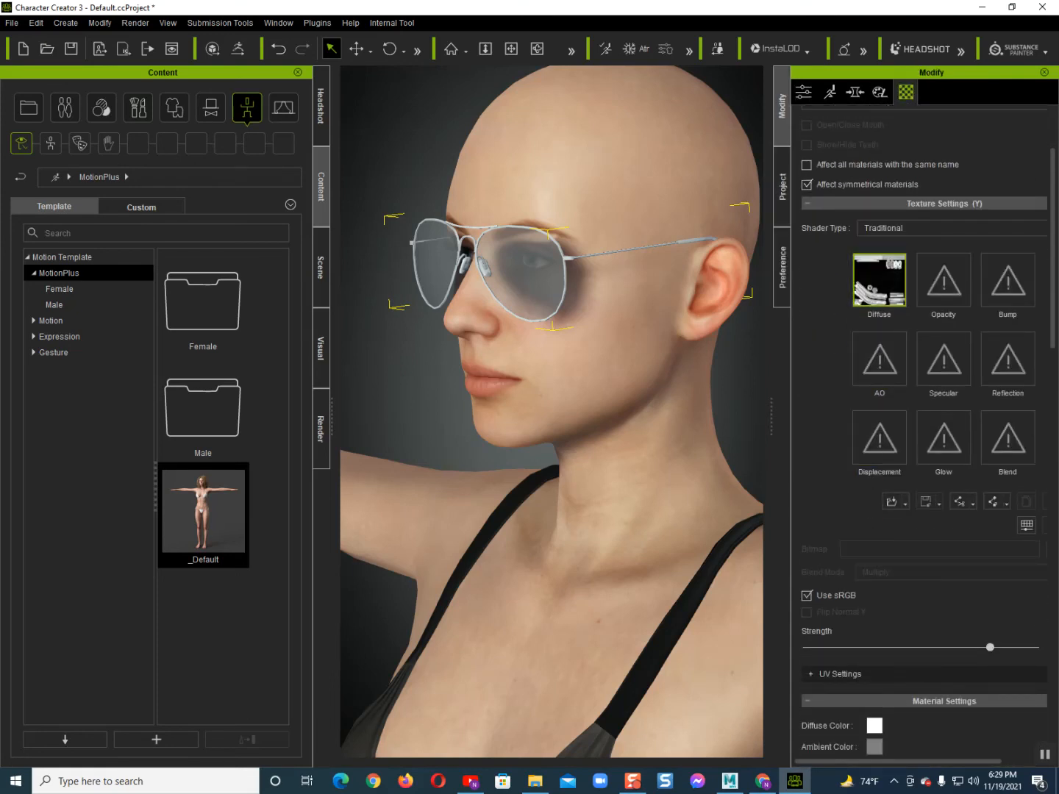
drag(989, 647, 1036, 647)
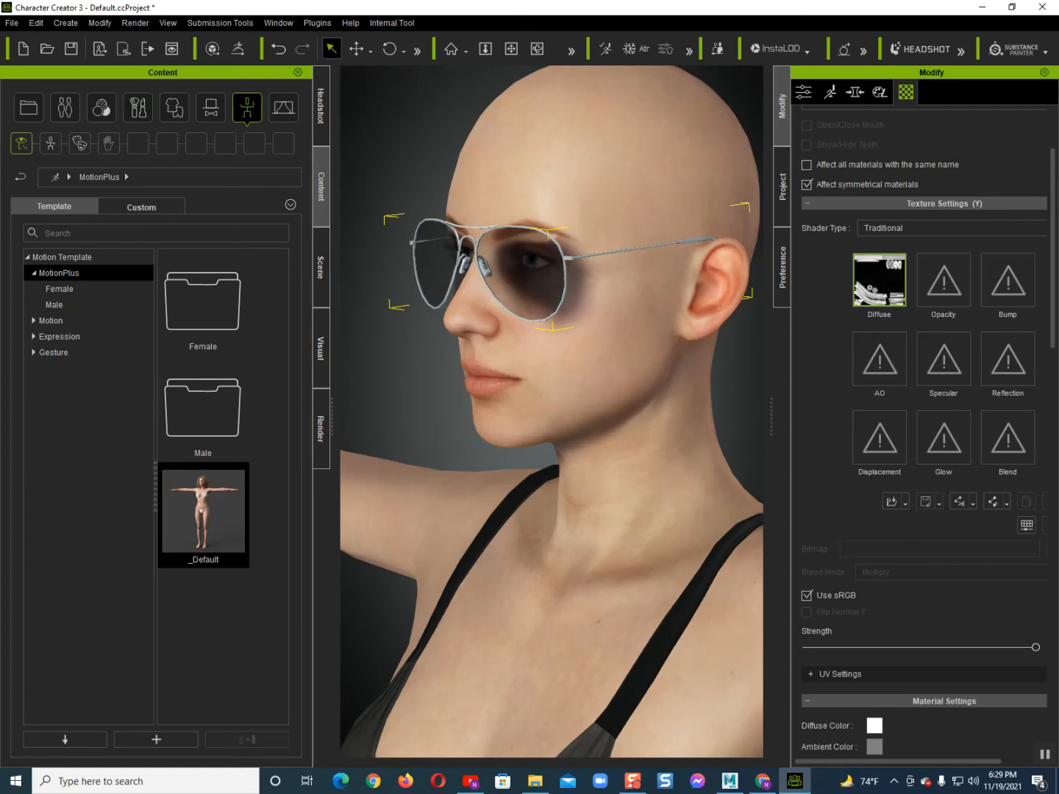
drag(950, 761, 993, 761)
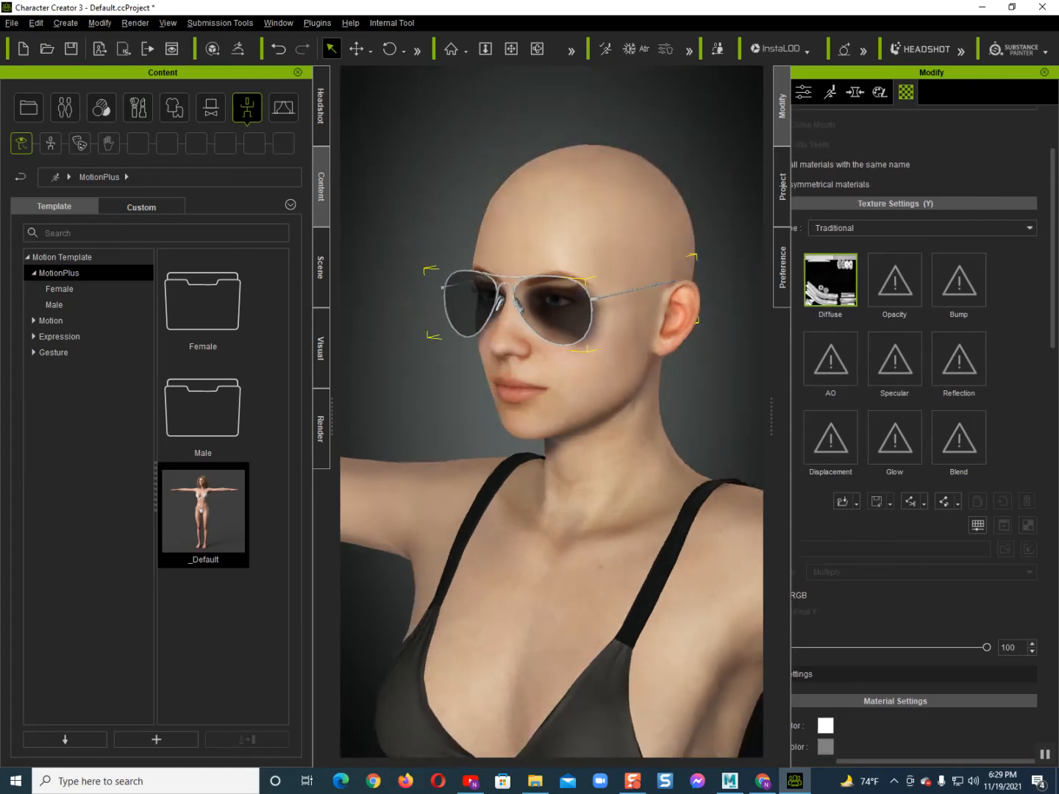
Examine the lens tint and the frame's fit at the nose and ear from several angles, and reselect the sunglasses
click(589, 390)
scroll(589, 389, down, 4)
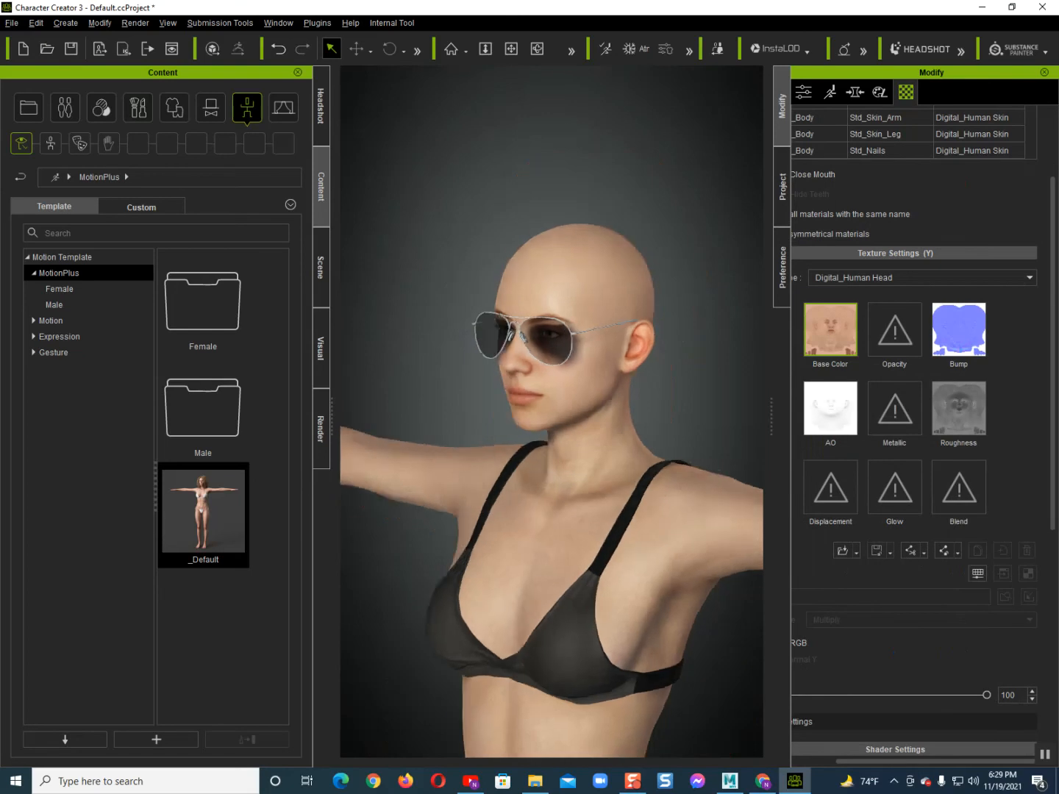
alt+drag(551, 397, 639, 397)
scroll(588, 390, down, 2)
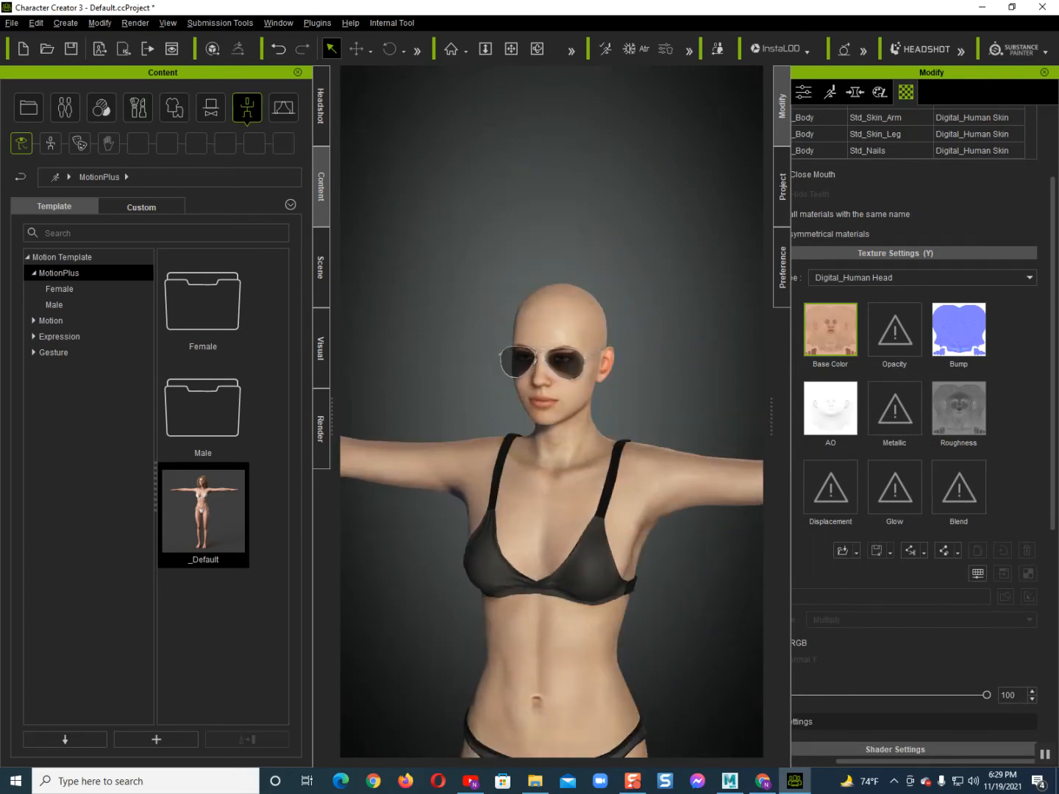
scroll(552, 412, up, 8)
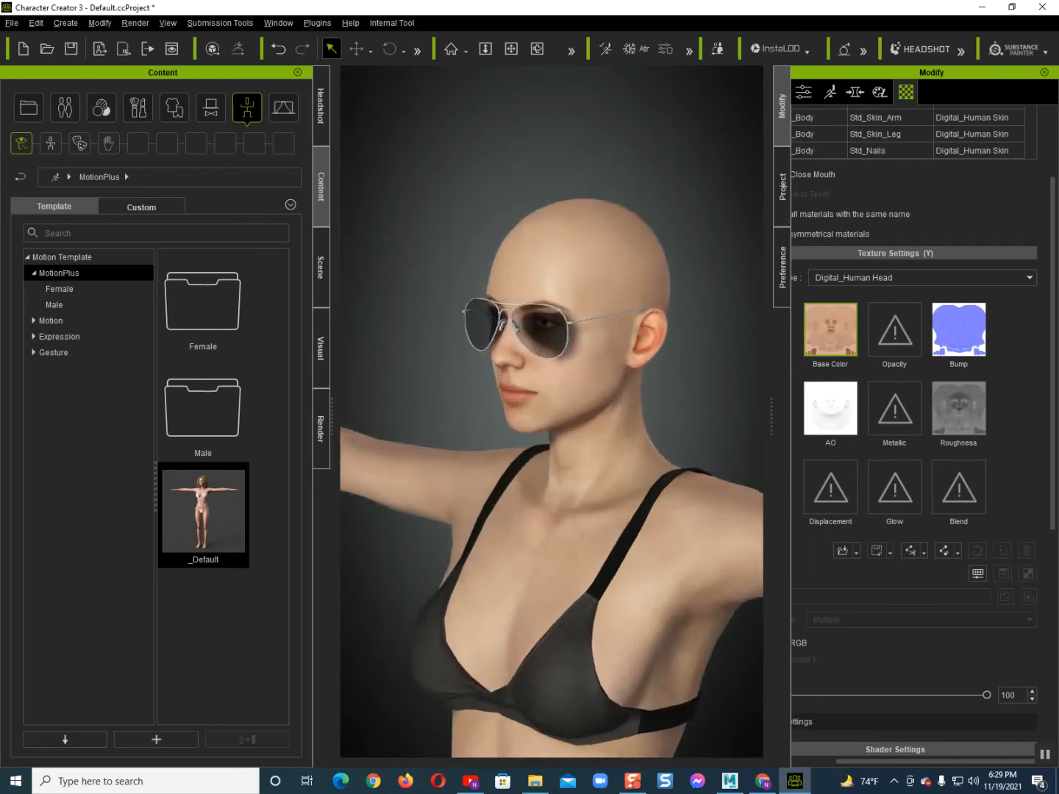
middle_drag(552, 412, 553, 438)
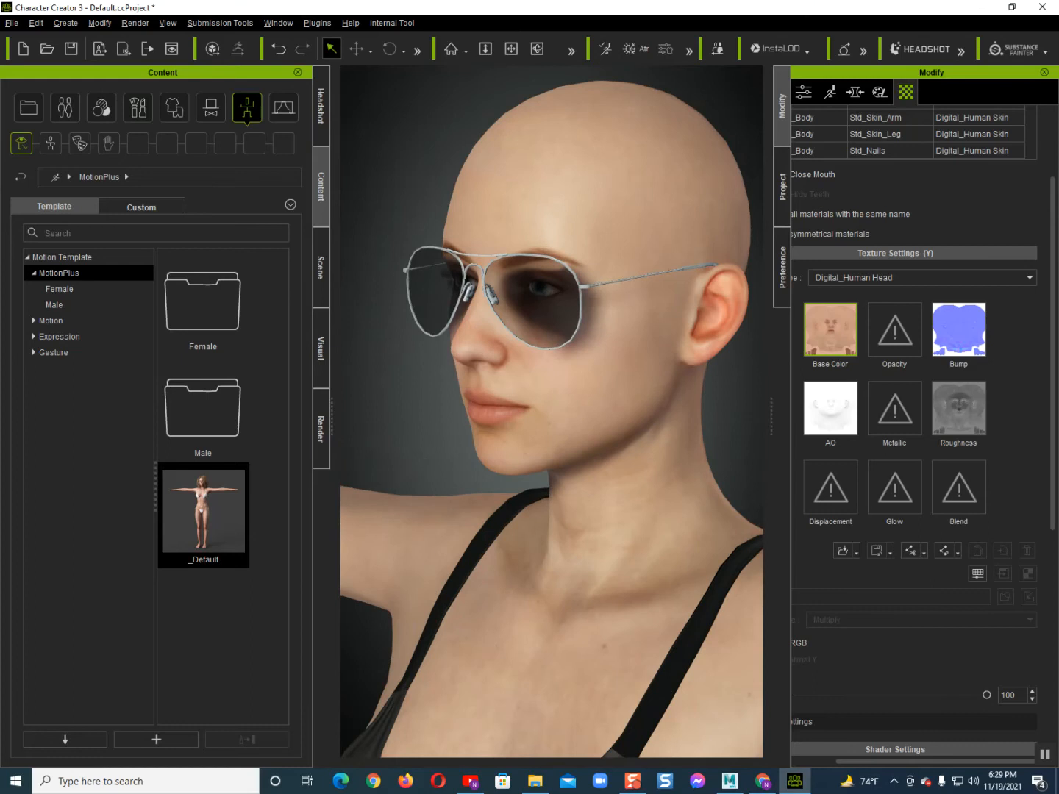
scroll(545, 368, up, 4)
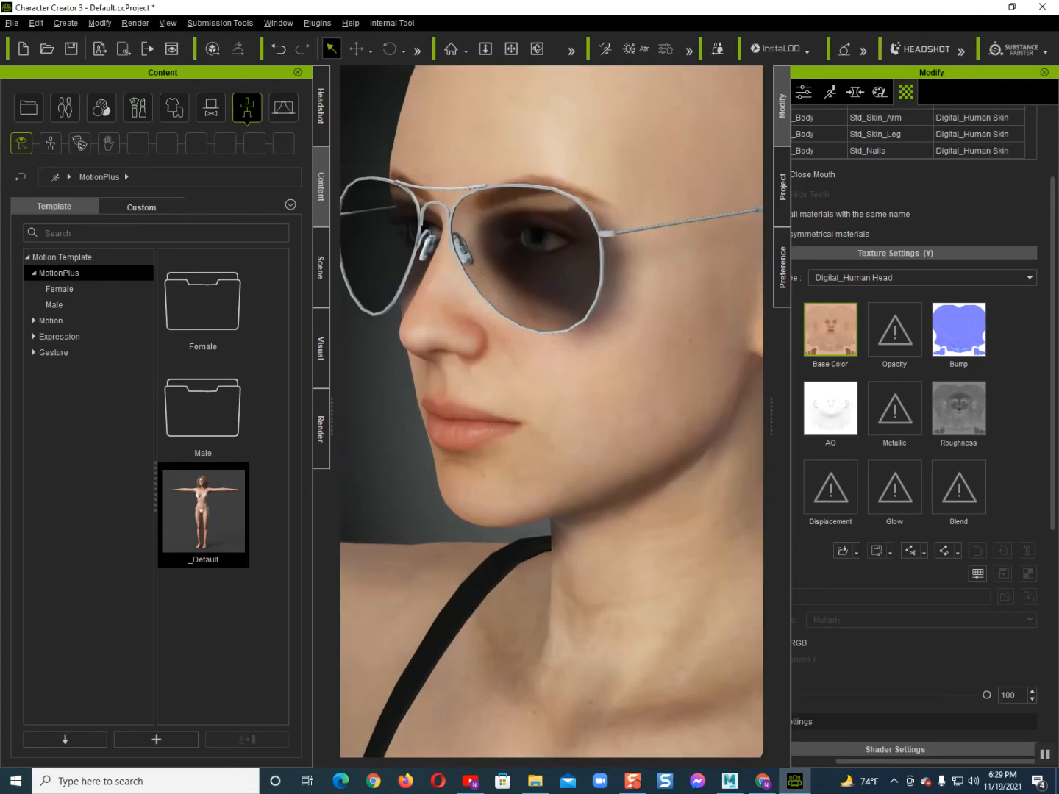
middle_drag(545, 331, 549, 371)
click(548, 316)
scroll(703, 374, down, 8)
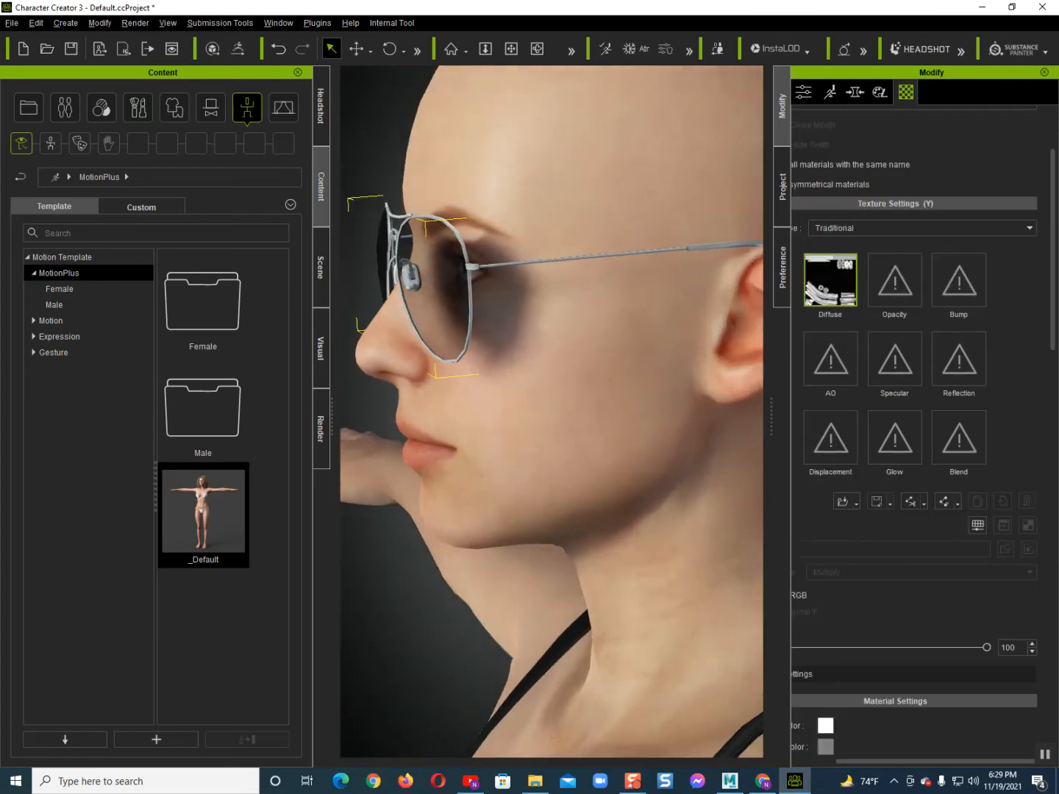
scroll(704, 374, up, 3)
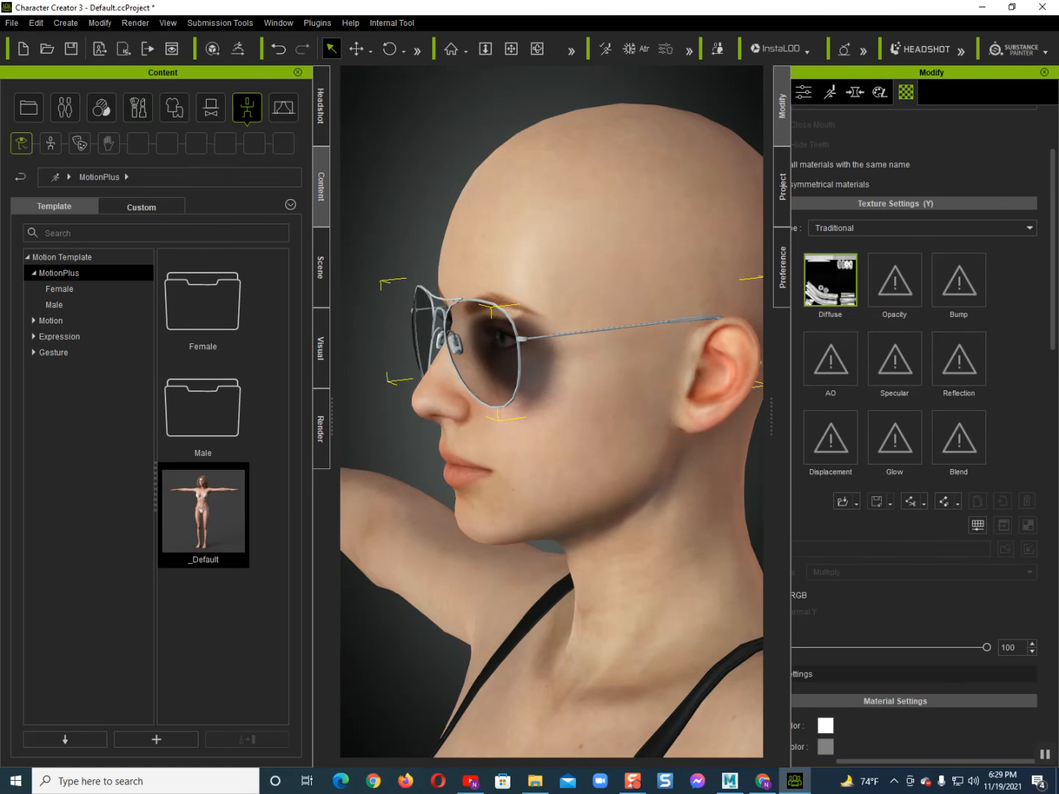
Transfer skin weights to the sunglasses using the Other template
click(804, 92)
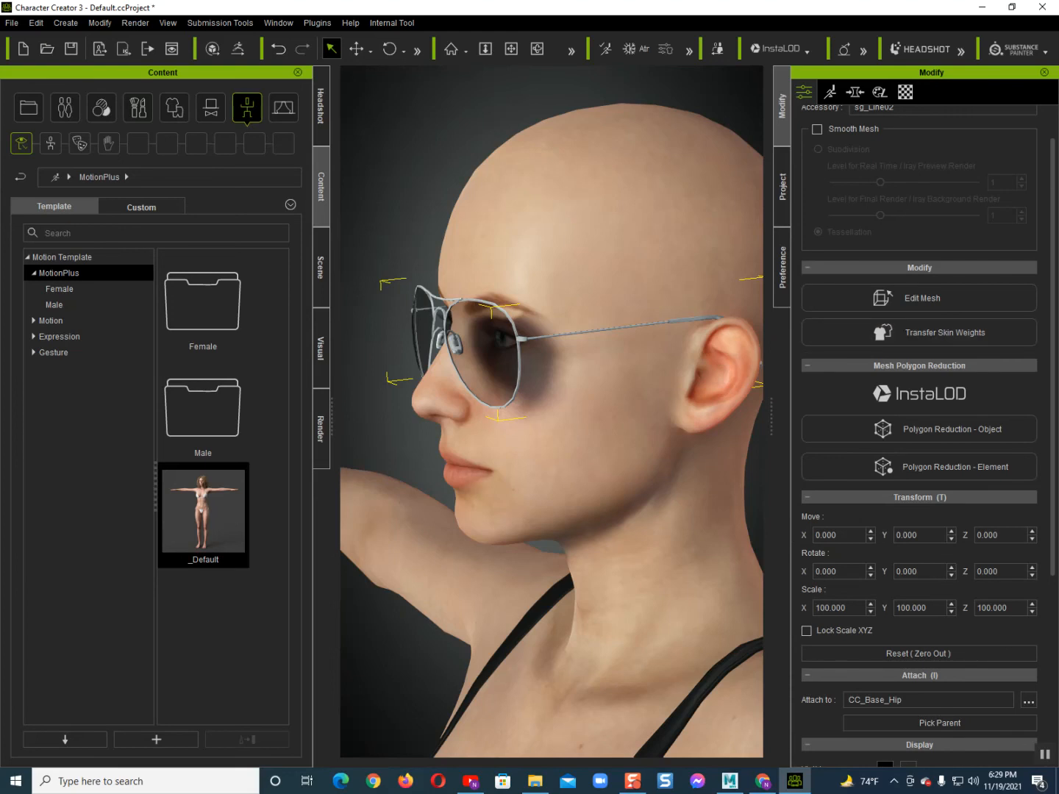
click(919, 333)
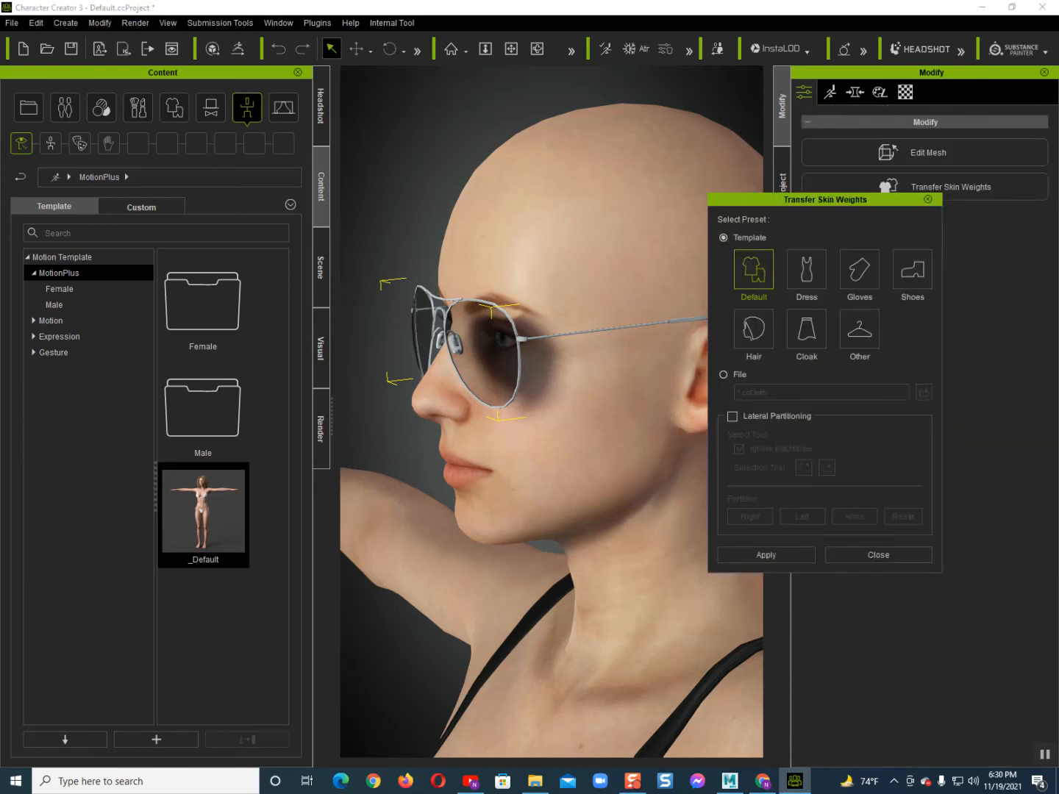
click(858, 329)
click(765, 554)
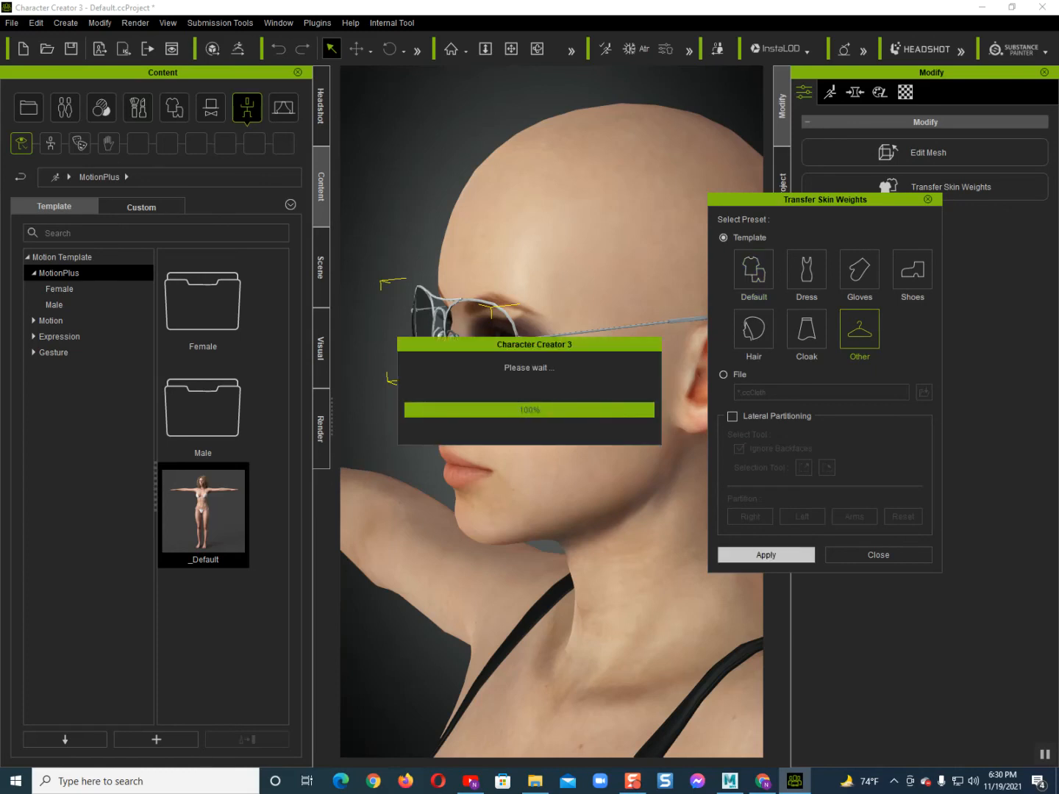
click(877, 555)
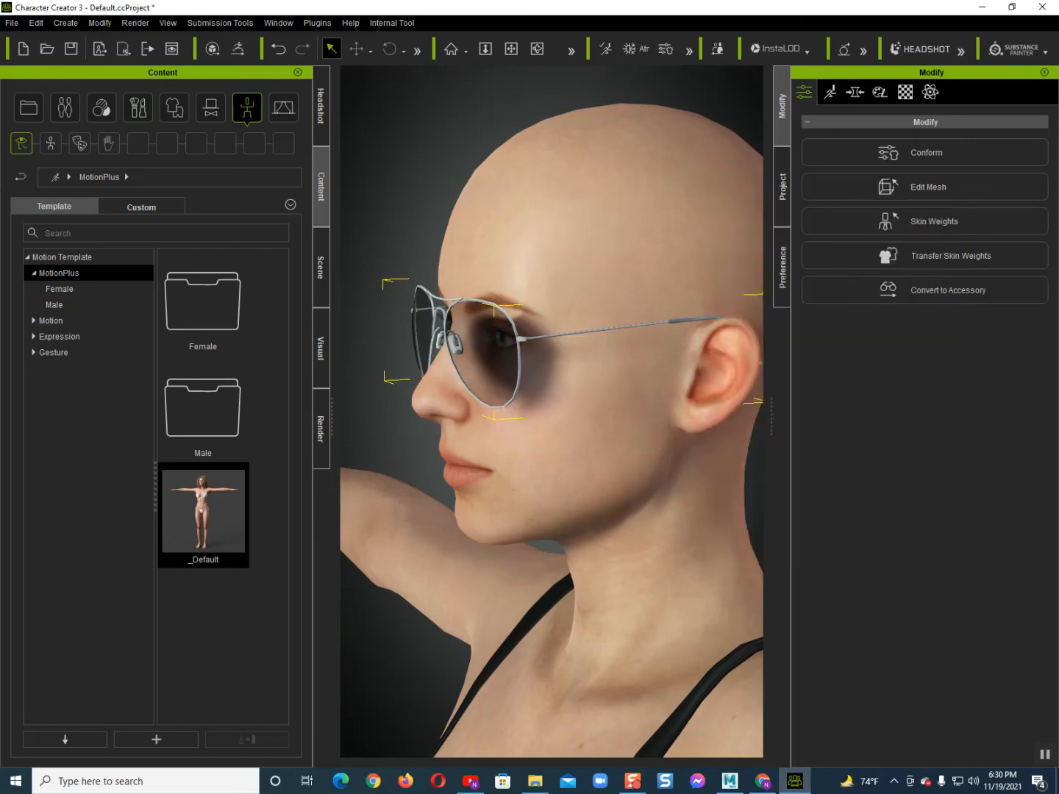
Apply the female Await pose to the avatar and check the sunglasses on the turned head
scroll(553, 412, down, 3)
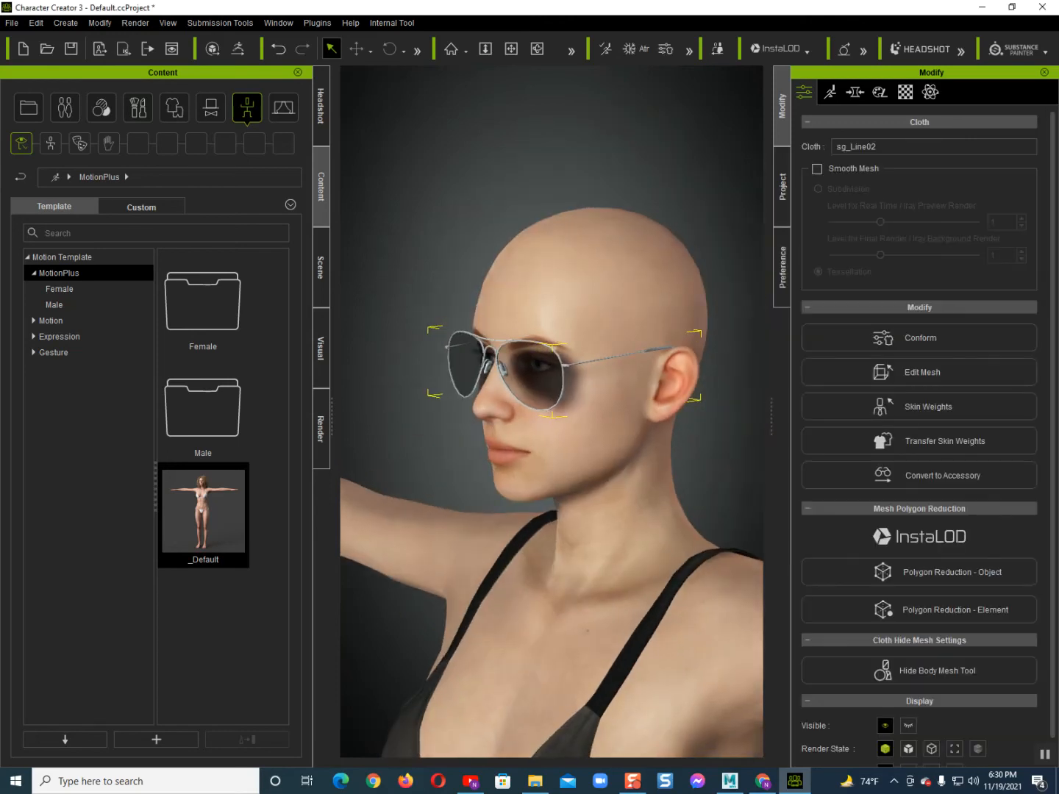
double_click(203, 301)
double_click(203, 301)
alt+middle_drag(660, 452, 661, 400)
alt+drag(660, 400, 700, 397)
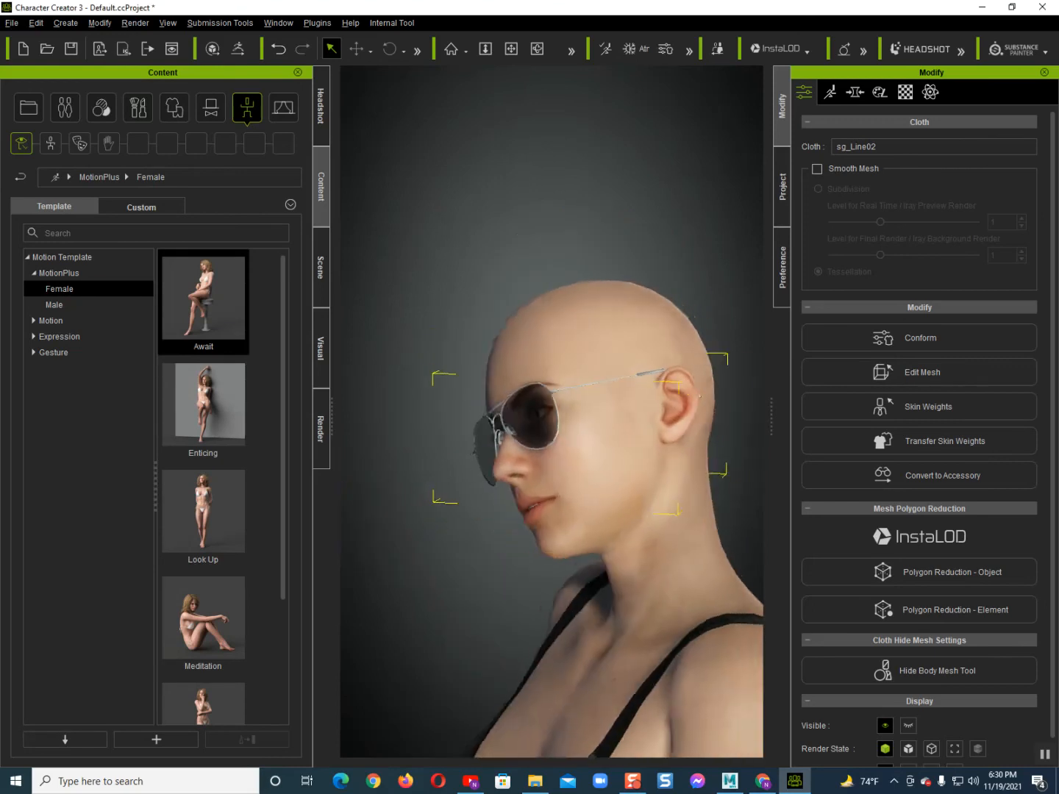
Try the female Enticing pose on the avatar and restore the _Default pose
double_click(202, 404)
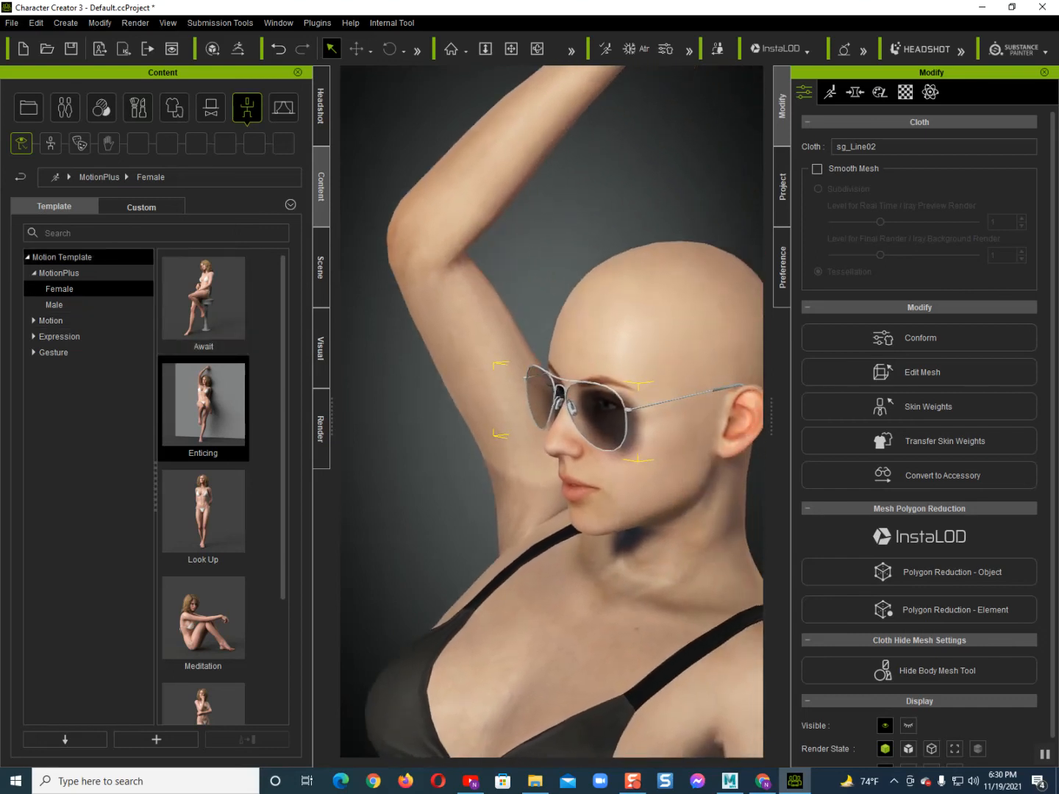
click(59, 273)
double_click(202, 511)
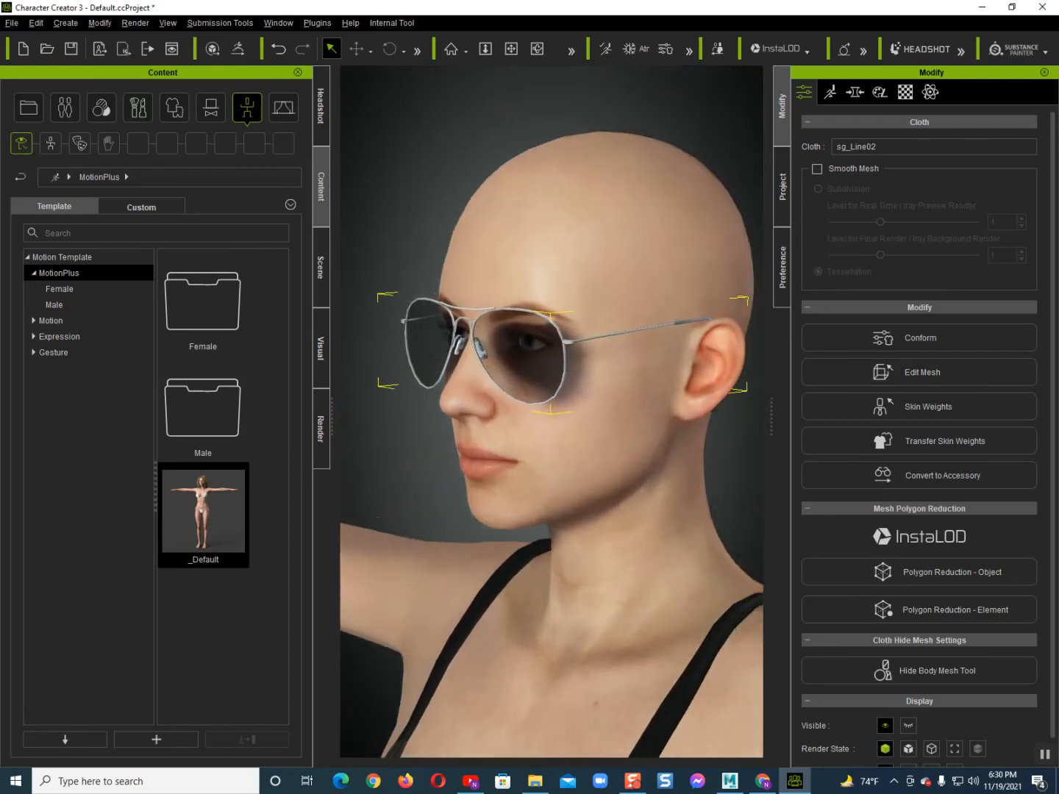
Save the selected sunglasses as a custom cloth item in the Others category of the content library
click(457, 393)
scroll(448, 367, up, 2)
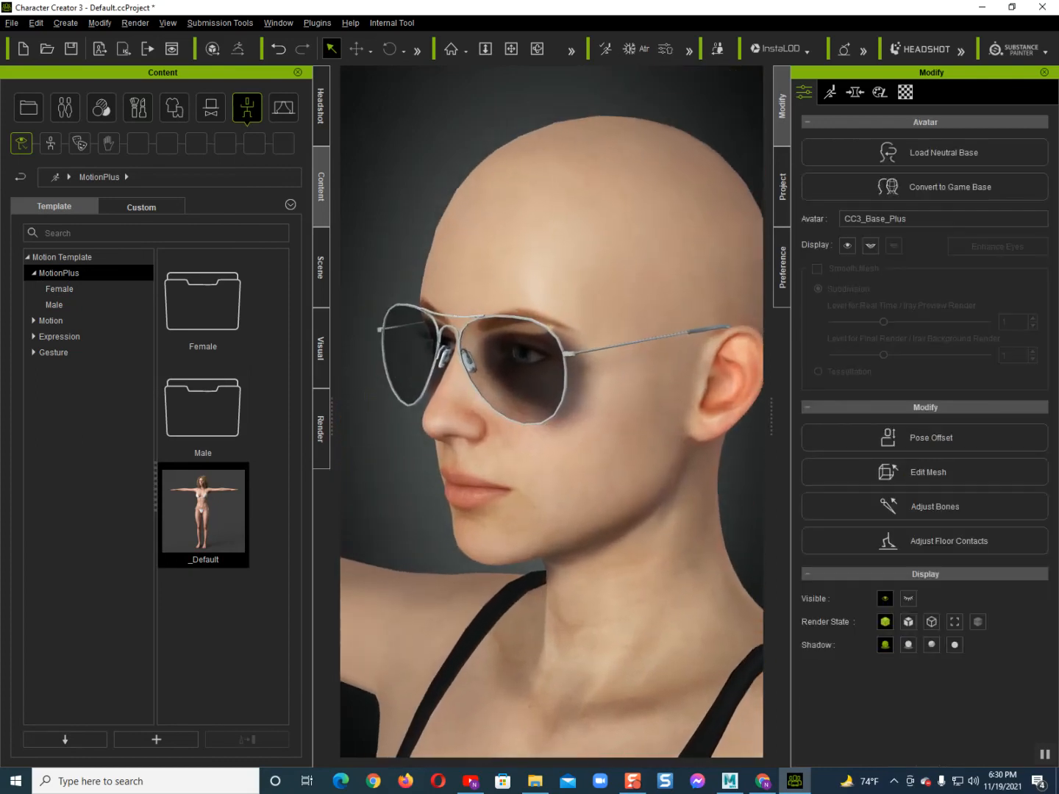
click(524, 379)
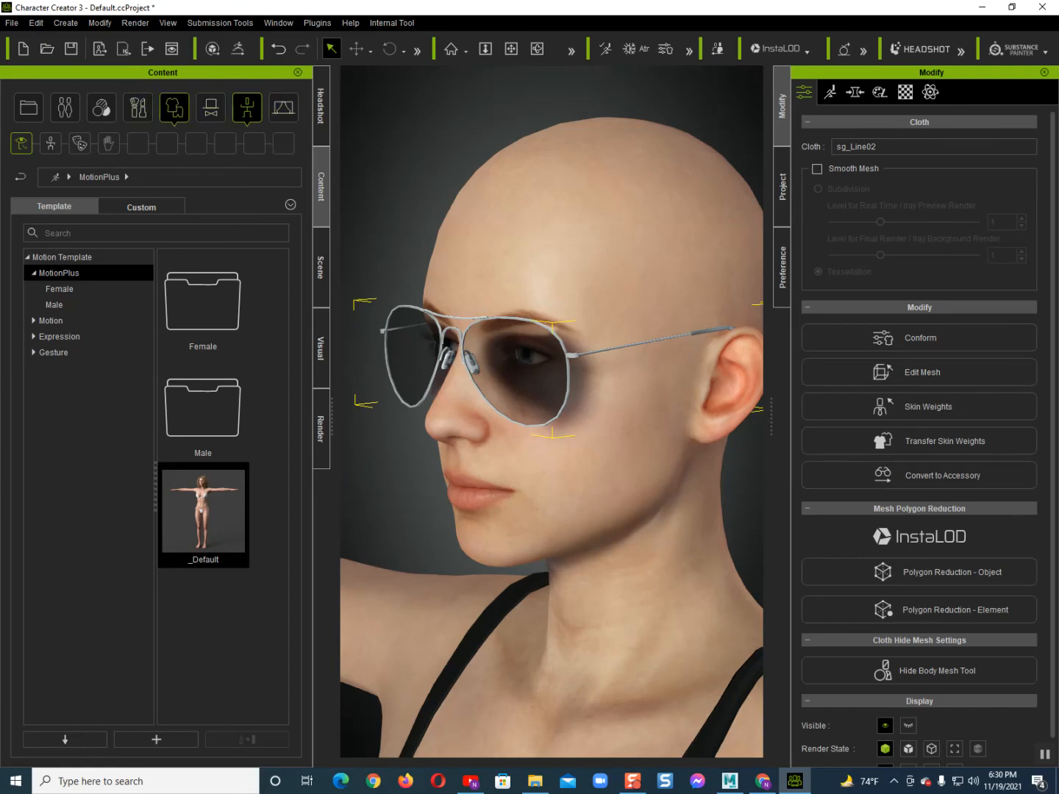
click(174, 109)
click(141, 206)
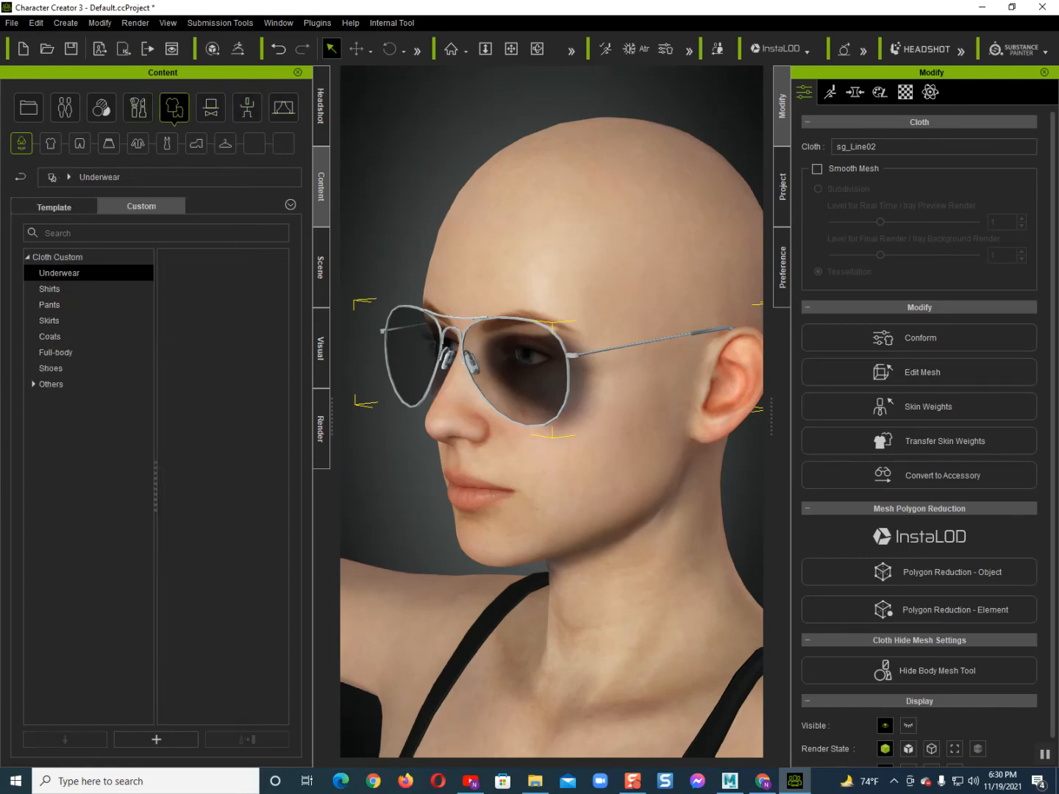
click(51, 383)
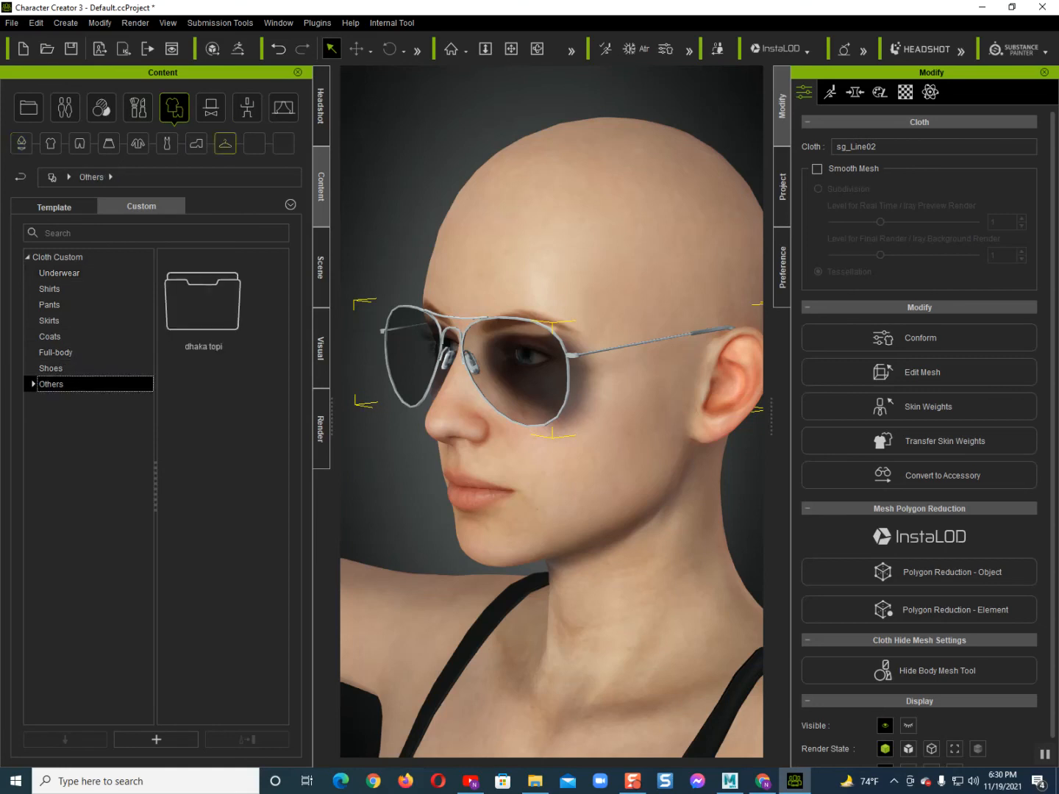
click(156, 739)
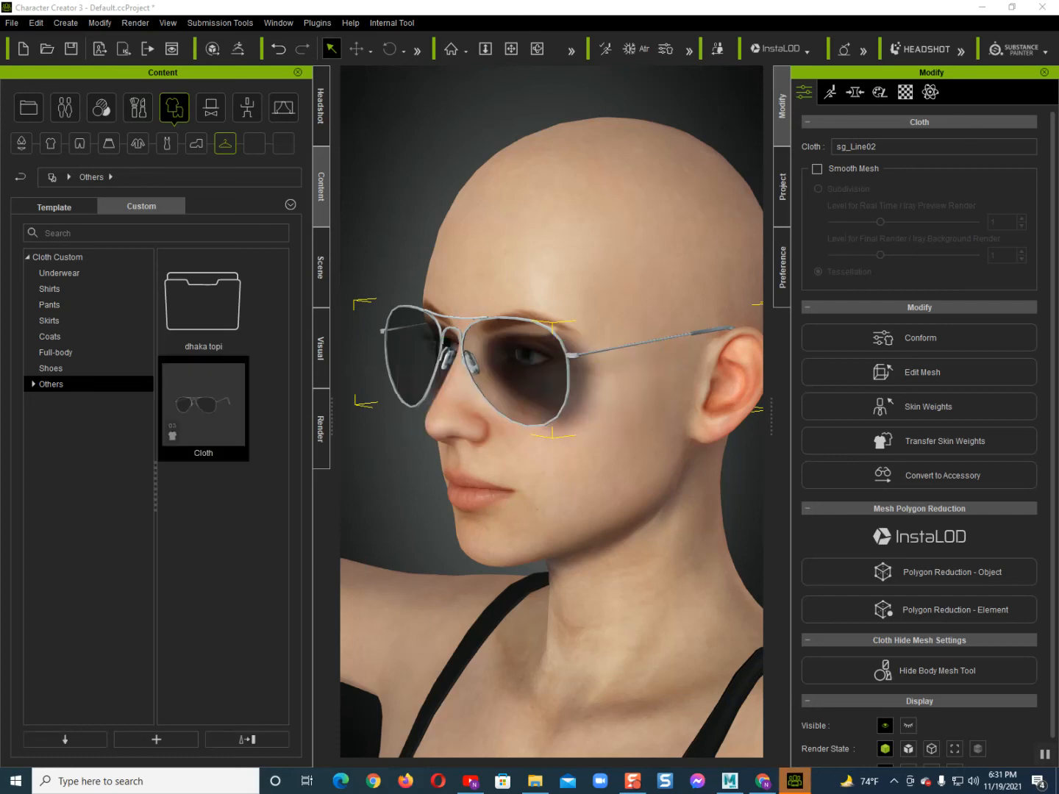
Rename the saved sunglasses item in the custom Others category as "sun glasses"
right_click(201, 419)
click(242, 538)
text(s)
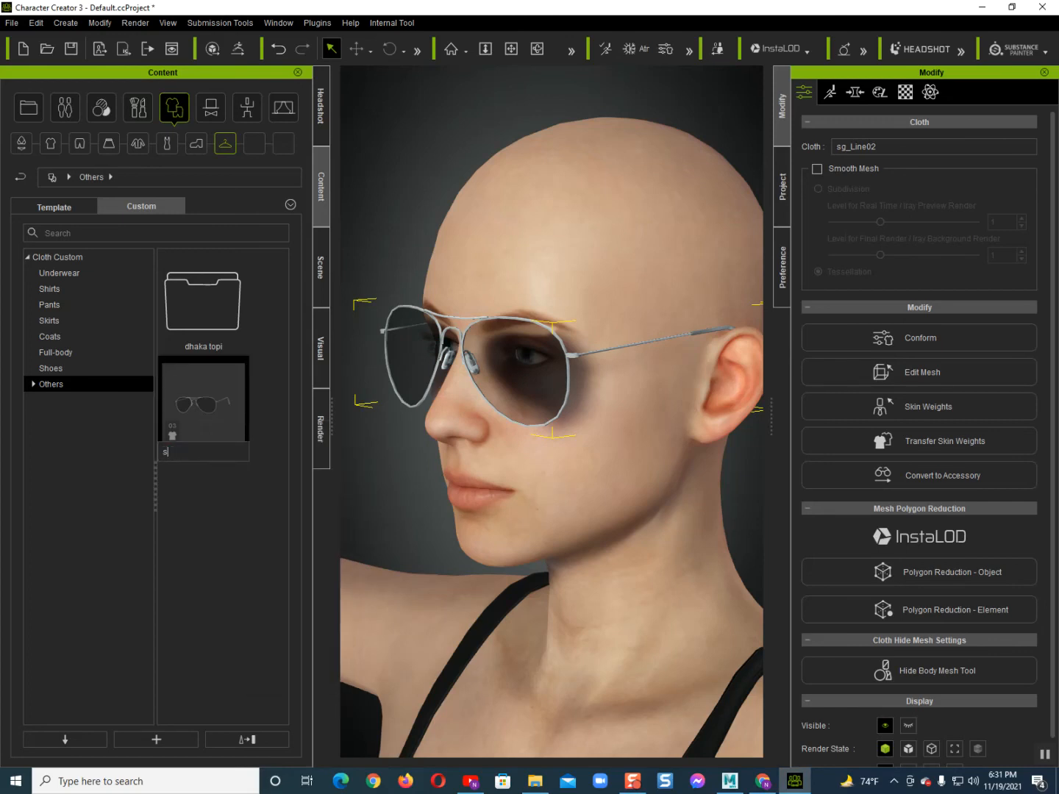
text(un glasse)
key(Return)
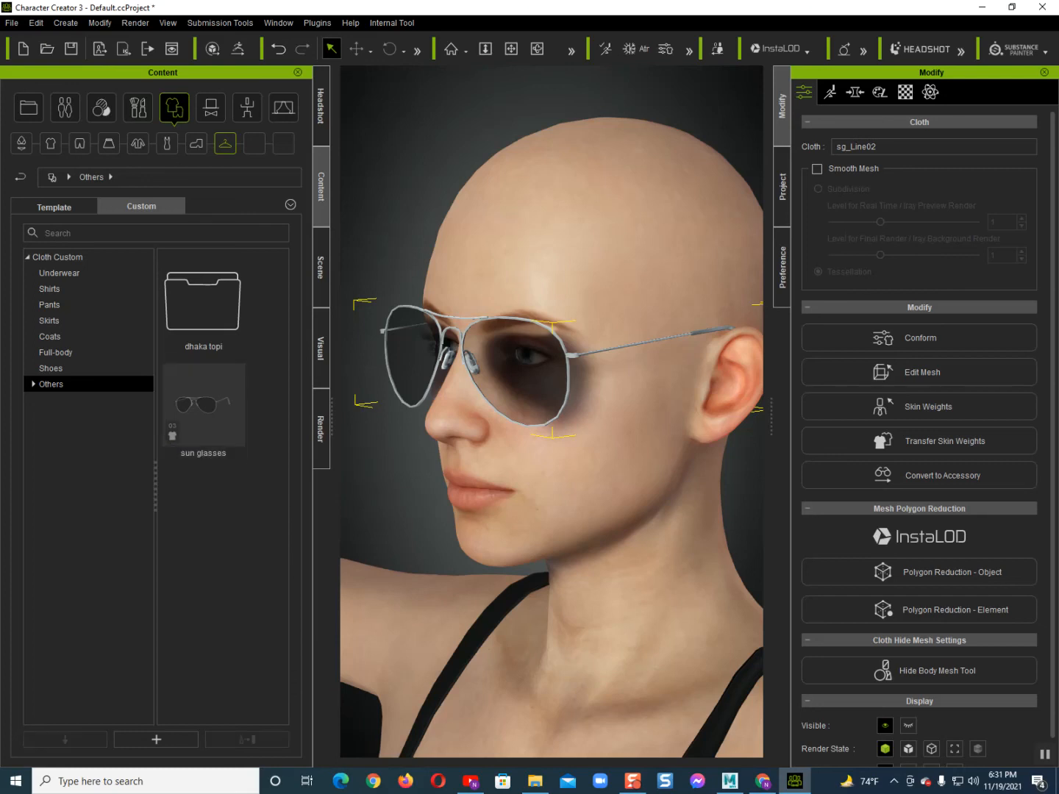
Delete the sunglasses from the avatar's face
scroll(552, 411, down, 8)
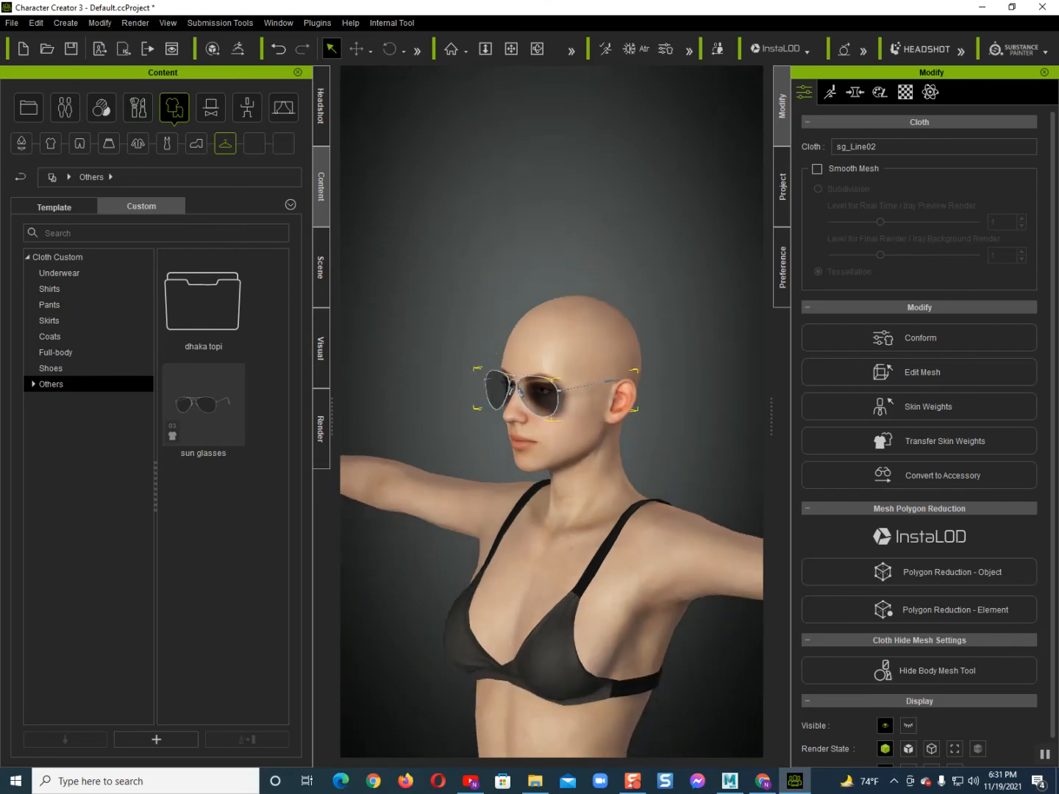
click(566, 346)
click(543, 394)
key(Delete)
scroll(551, 411, down, 5)
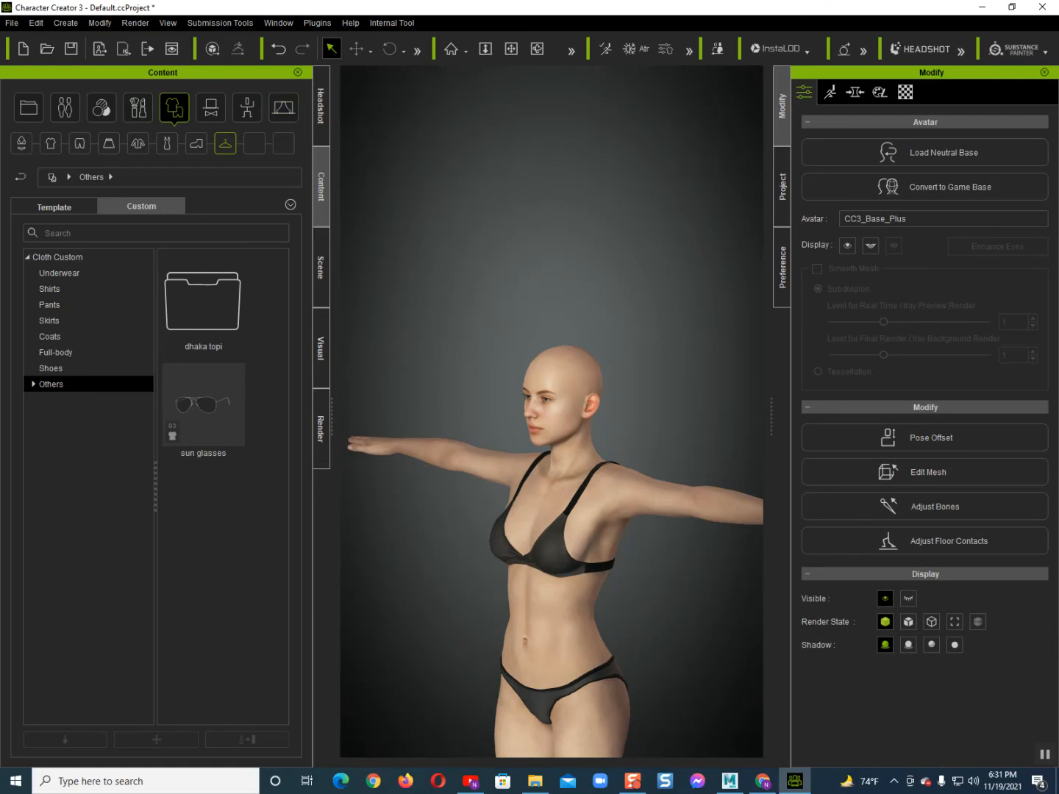
scroll(552, 411, down, 1)
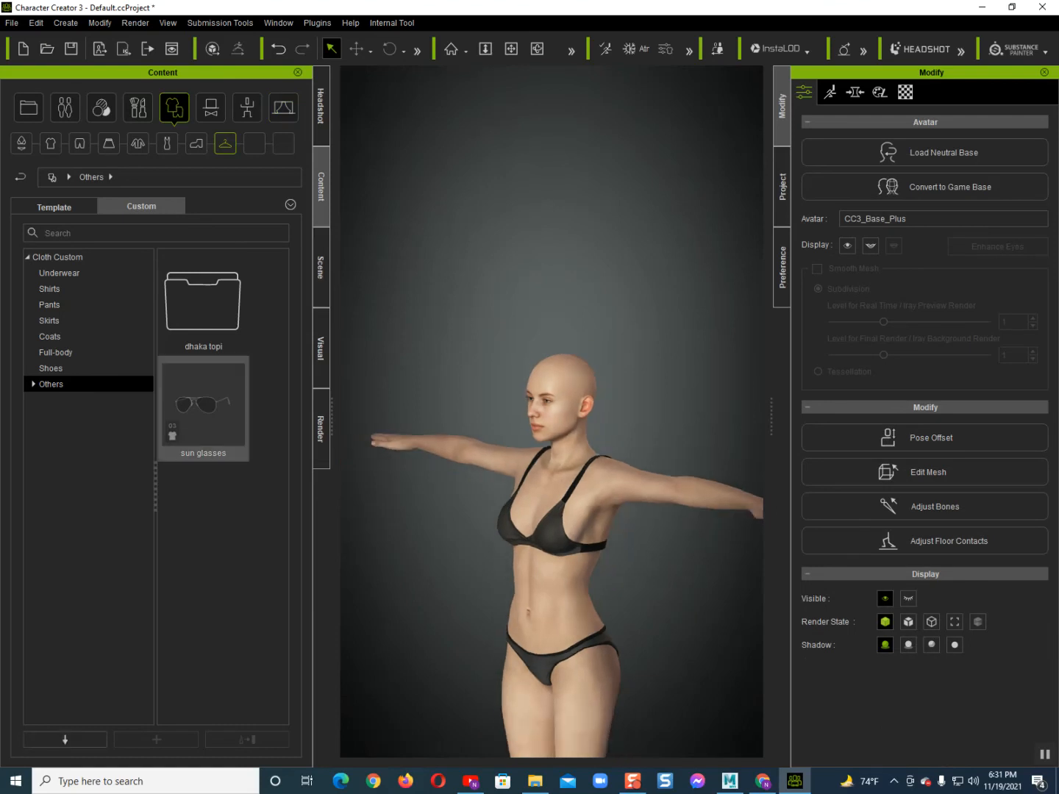
Apply the saved "sun glasses" item from the custom library to the avatar and check its fit close up and at full-body distance
double_click(203, 405)
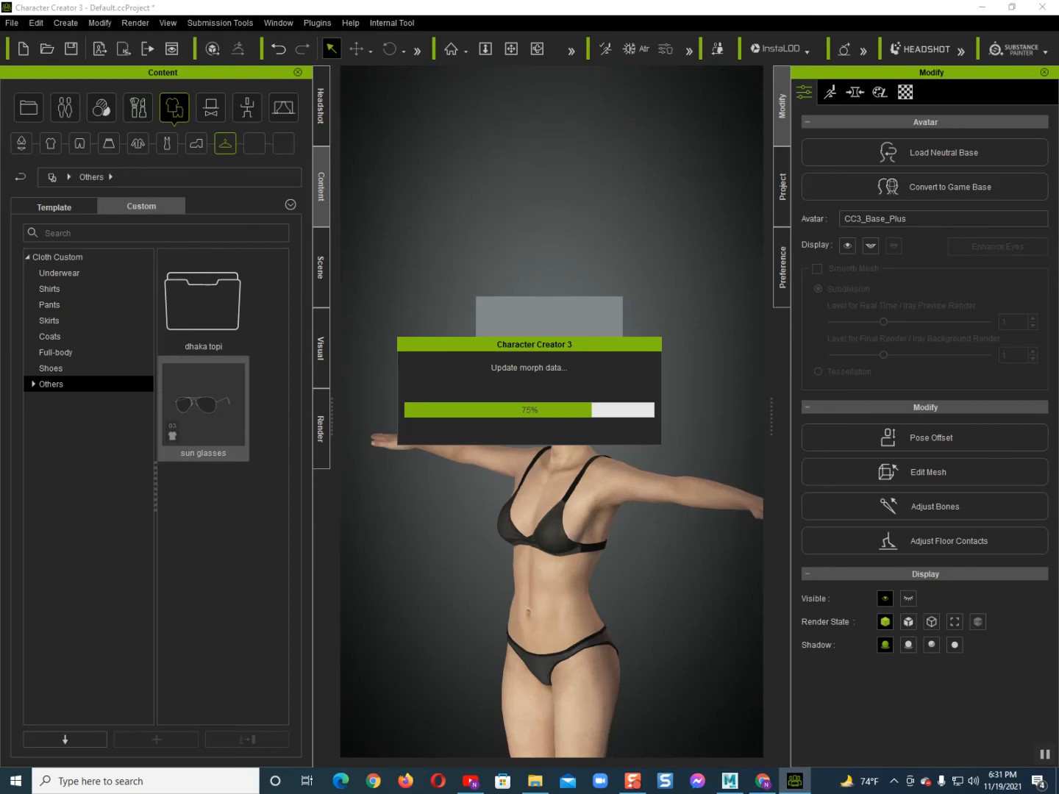
scroll(552, 413, up, 5)
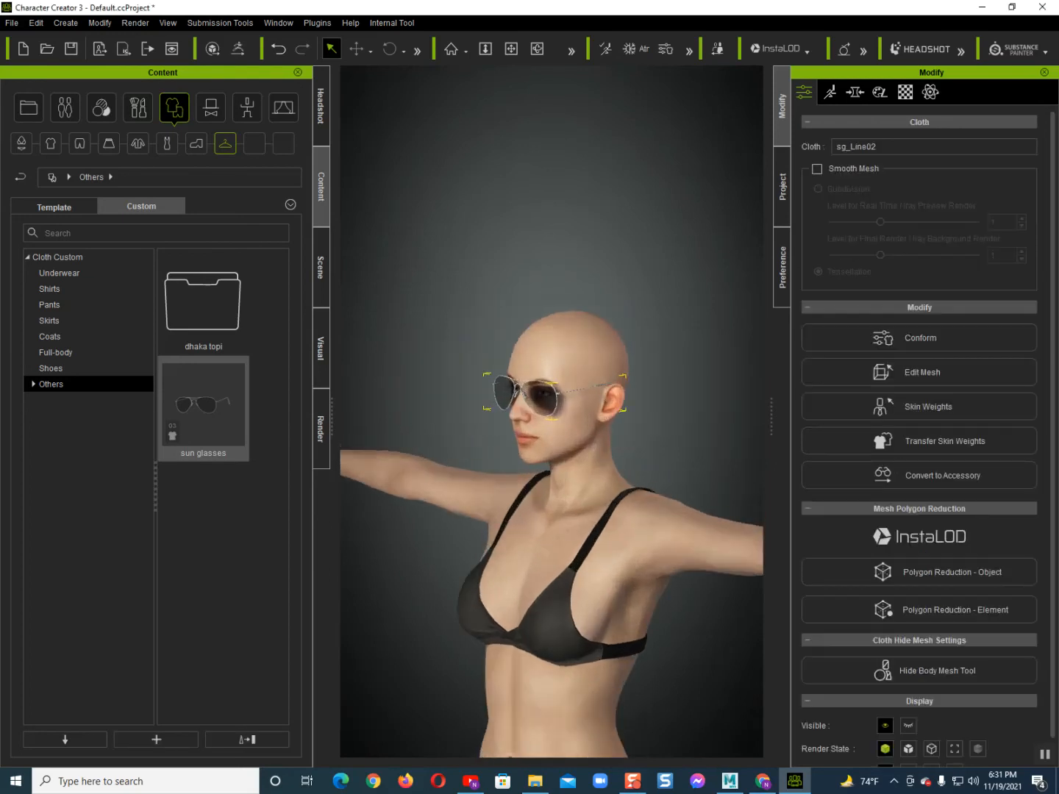
scroll(552, 412, up, 5)
alt+drag(551, 413, 507, 403)
click(566, 456)
scroll(552, 412, up, 3)
alt+middle_drag(508, 403, 500, 392)
scroll(507, 393, down, 1)
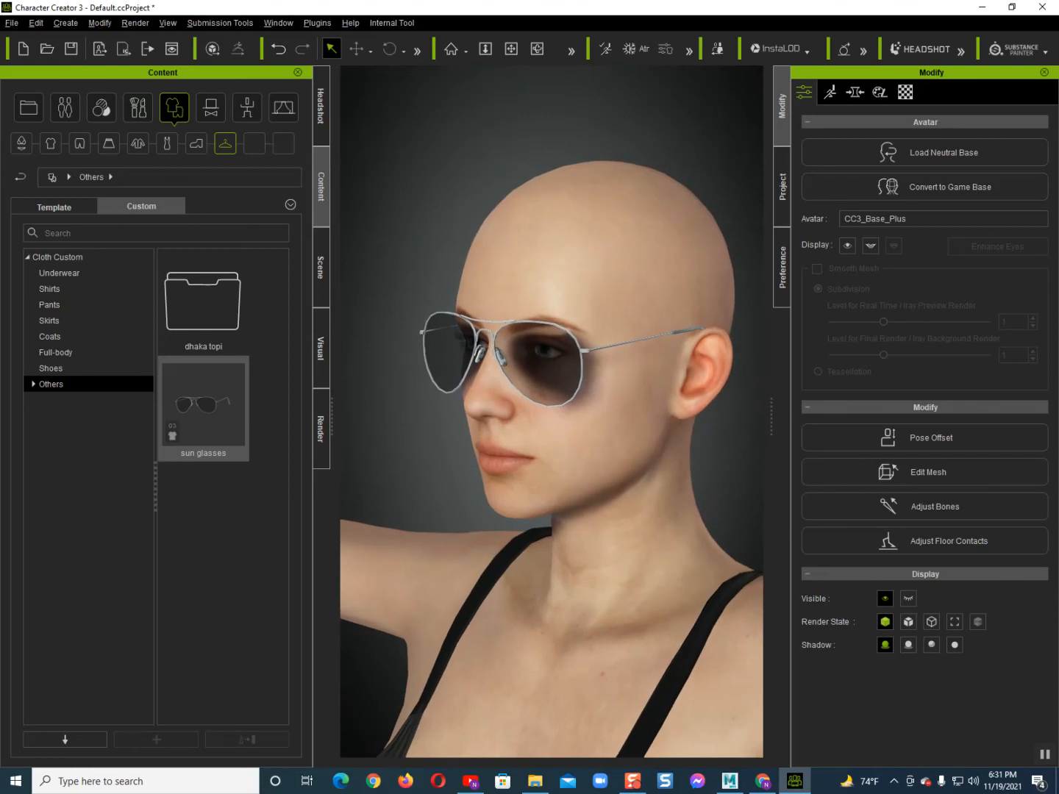
scroll(552, 412, down, 5)
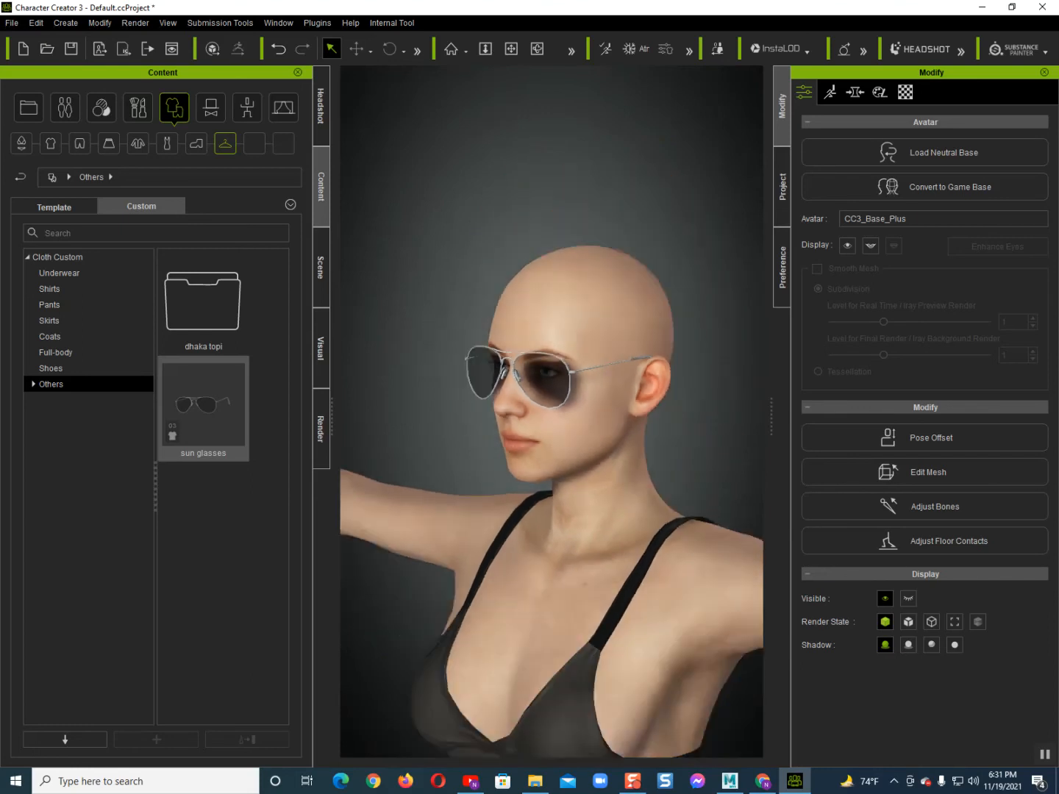
alt+middle_drag(553, 412, 552, 402)
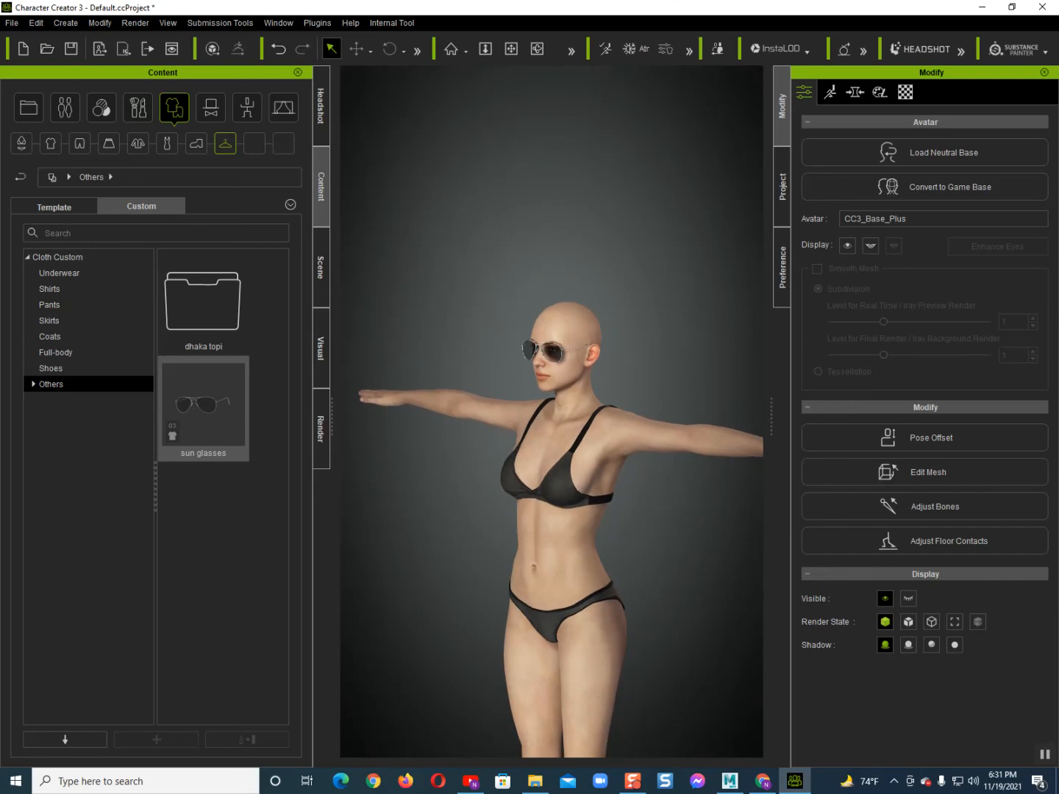
scroll(552, 412, down, 5)
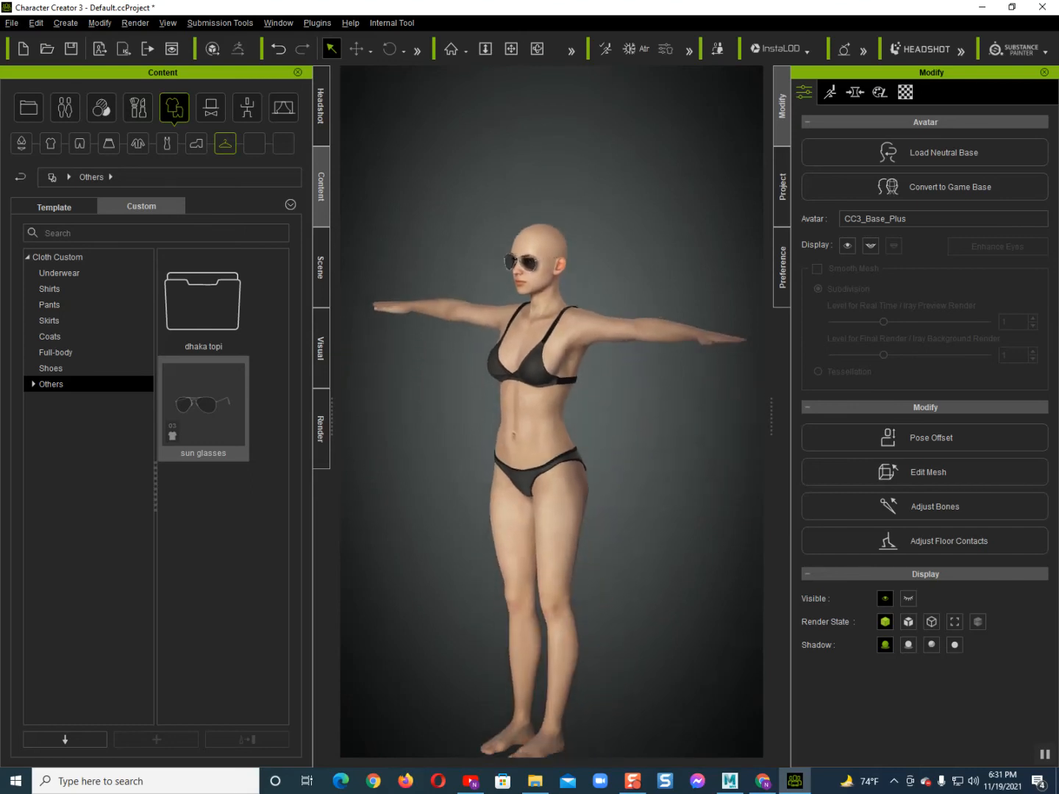